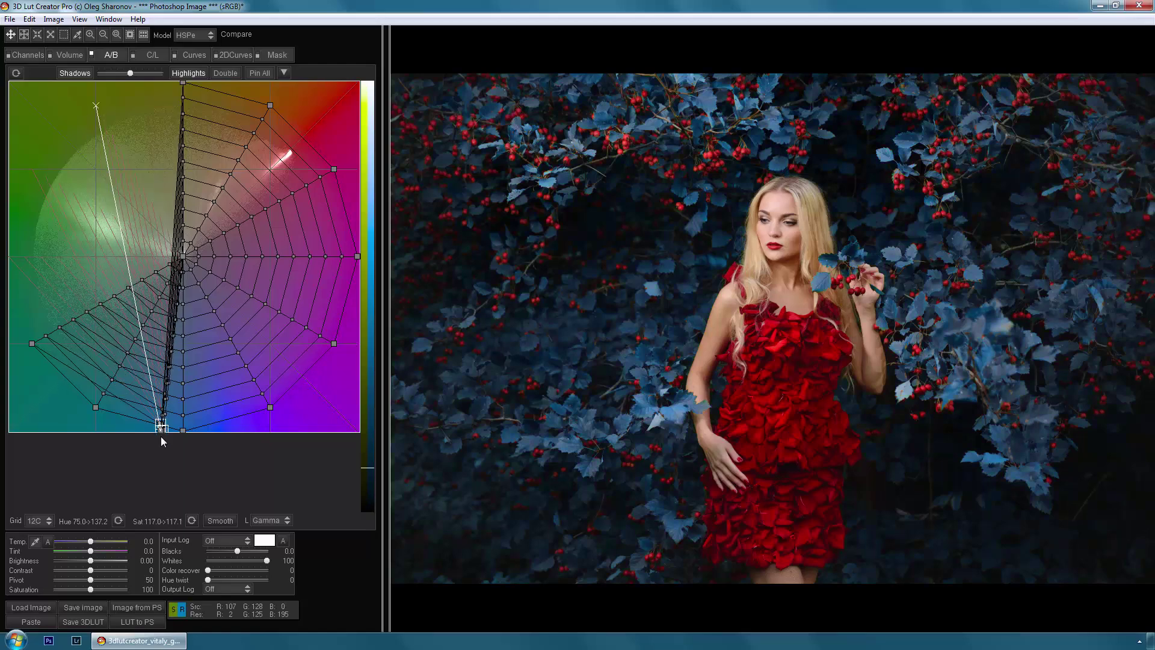
# Step: Shift the red-magenta grid points toward purple on the A/B grid of the red-dress portrait
pyautogui.moveTo(334, 169); pyautogui.dragTo(354, 271)
pyautogui.moveTo(236, 265); pyautogui.dragTo(334, 269)
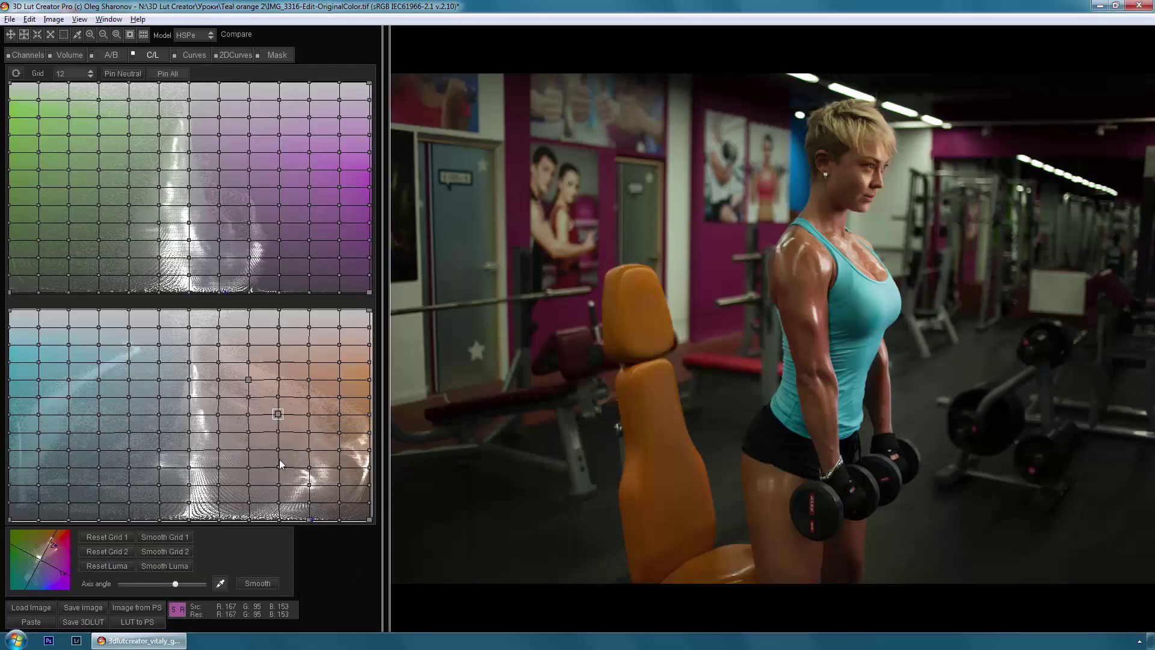
# Step: On the gym photo's C/L grids, push the warm-side shadows toward teal and pull the magenta side's highlights and shadows to neutral
pyautogui.moveTo(279, 517); pyautogui.dragTo(100, 515)
pyautogui.click(189, 292)
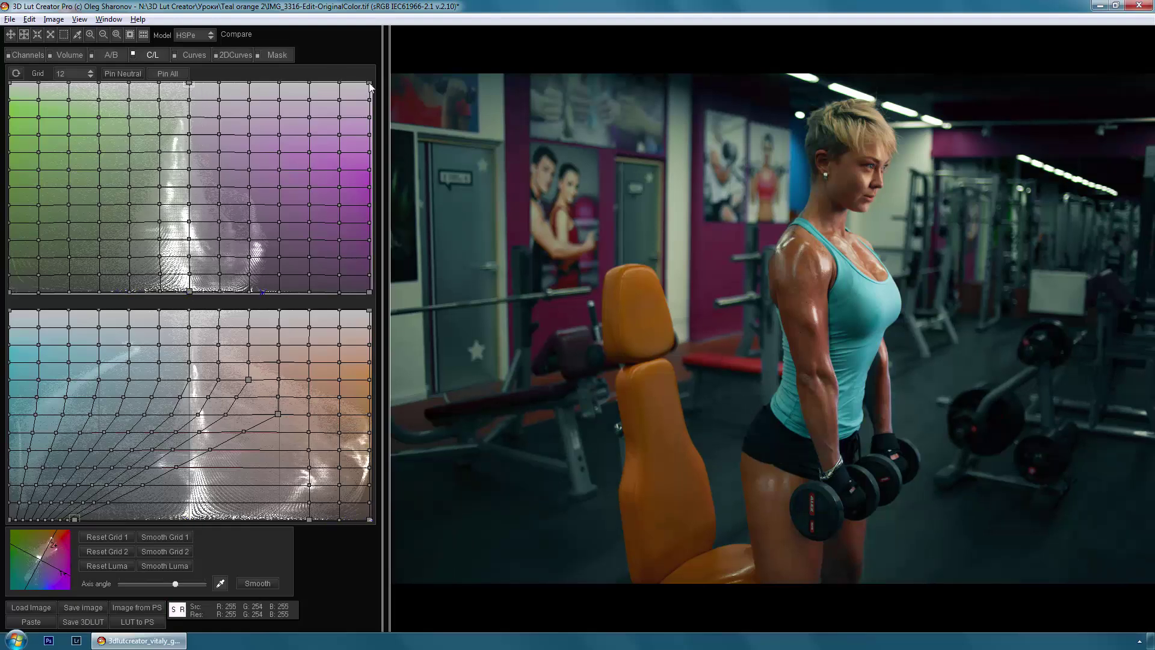
pyautogui.moveTo(370, 83); pyautogui.dragTo(199, 83)
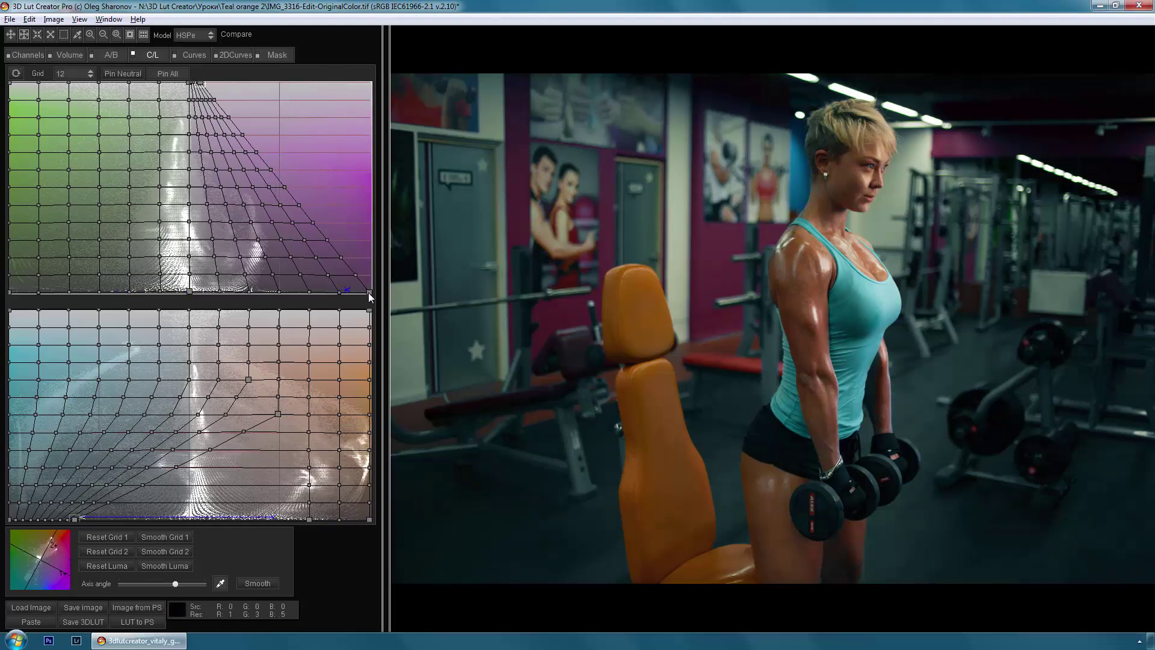
pyautogui.moveTo(370, 292); pyautogui.dragTo(193, 311)
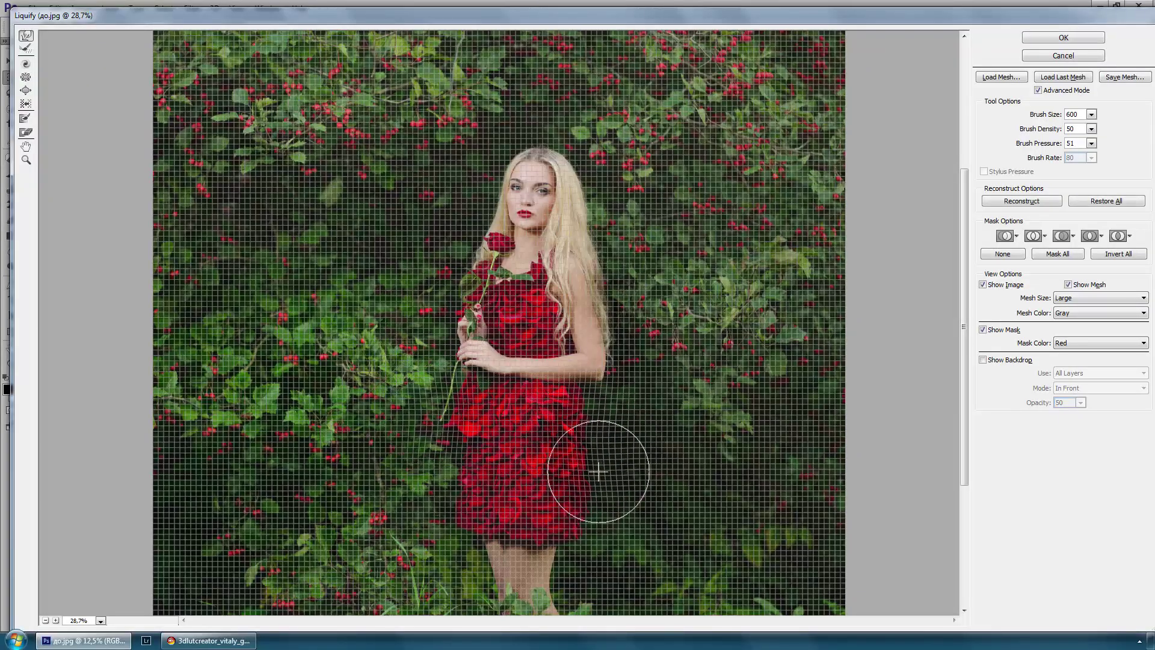
# Step: Warp both sides of the red skirt outward in Photoshop's Liquify filter
pyautogui.moveTo(604, 492); pyautogui.dragTo(613, 493)
pyautogui.moveTo(460, 488); pyautogui.dragTo(450, 460)
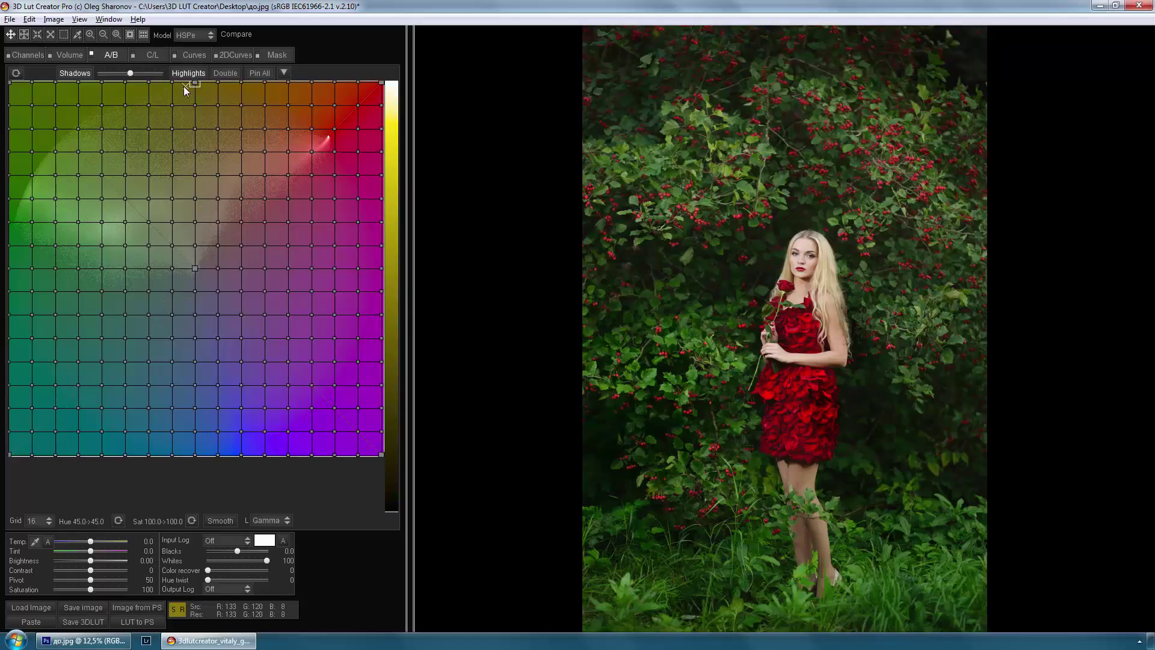
# Step: Shift the green foliage tones of the full-length portrait toward blue-teal on the A/B grid
pyautogui.click(125, 83)
pyautogui.moveTo(117, 146); pyautogui.dragTo(111, 410)
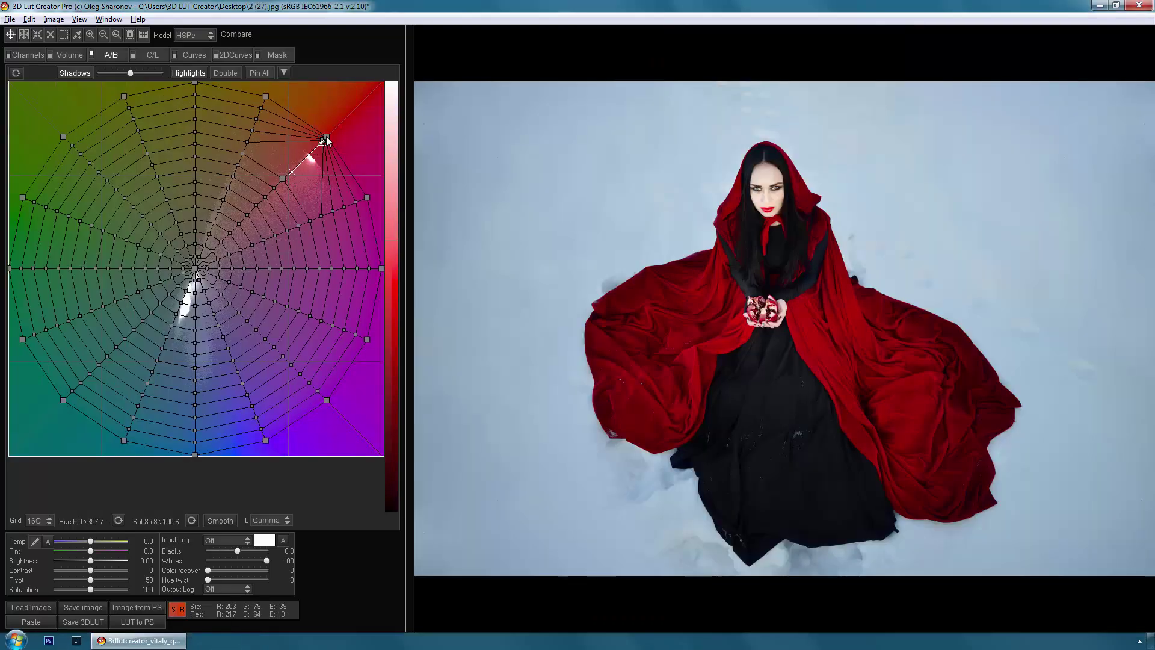
# Step: Move the cloak's red tones toward green on the A/B grid
pyautogui.moveTo(326, 137); pyautogui.dragTo(30, 248)
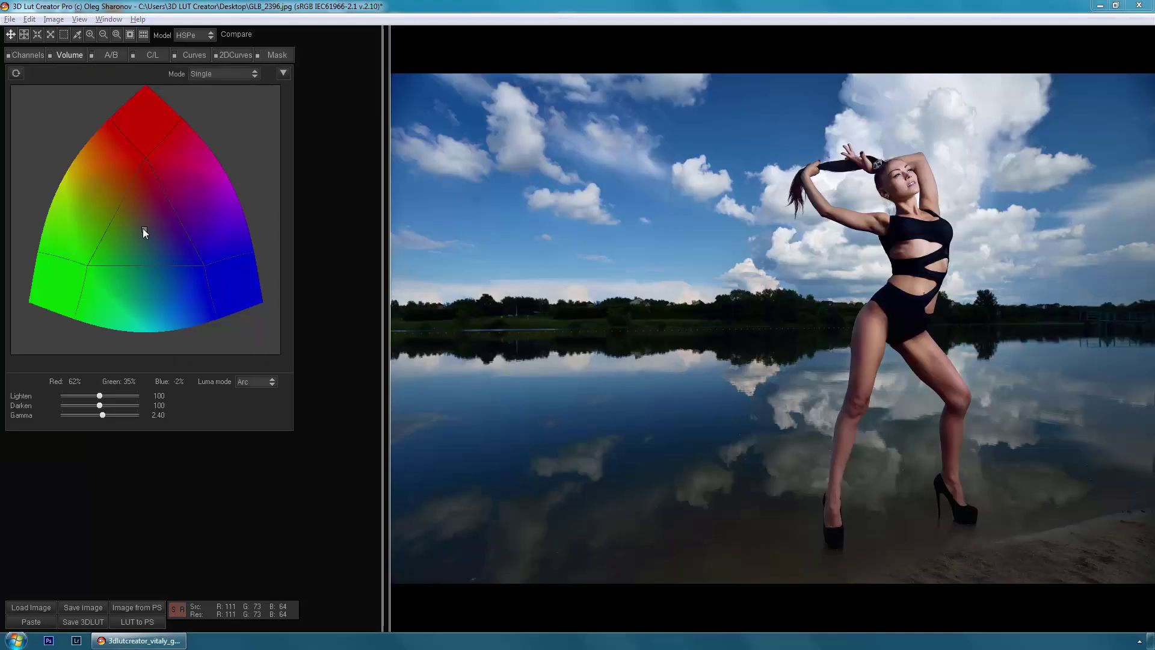
# Step: Move the Volume balance point of the lake photo toward red
pyautogui.moveTo(143, 229); pyautogui.dragTo(133, 188)
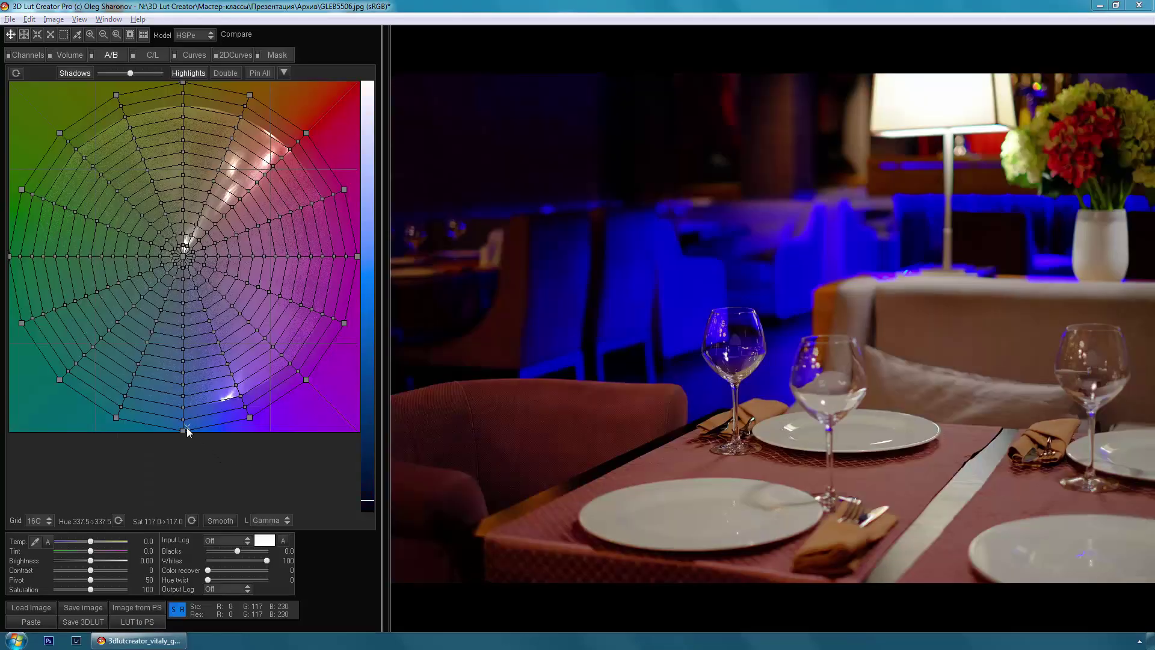
# Step: Merge the blue grid points and pull the dining-table photo's blue-violet tones toward a muted red
pyautogui.moveTo(186, 429); pyautogui.dragTo(250, 417)
pyautogui.moveTo(306, 381); pyautogui.dragTo(237, 236)
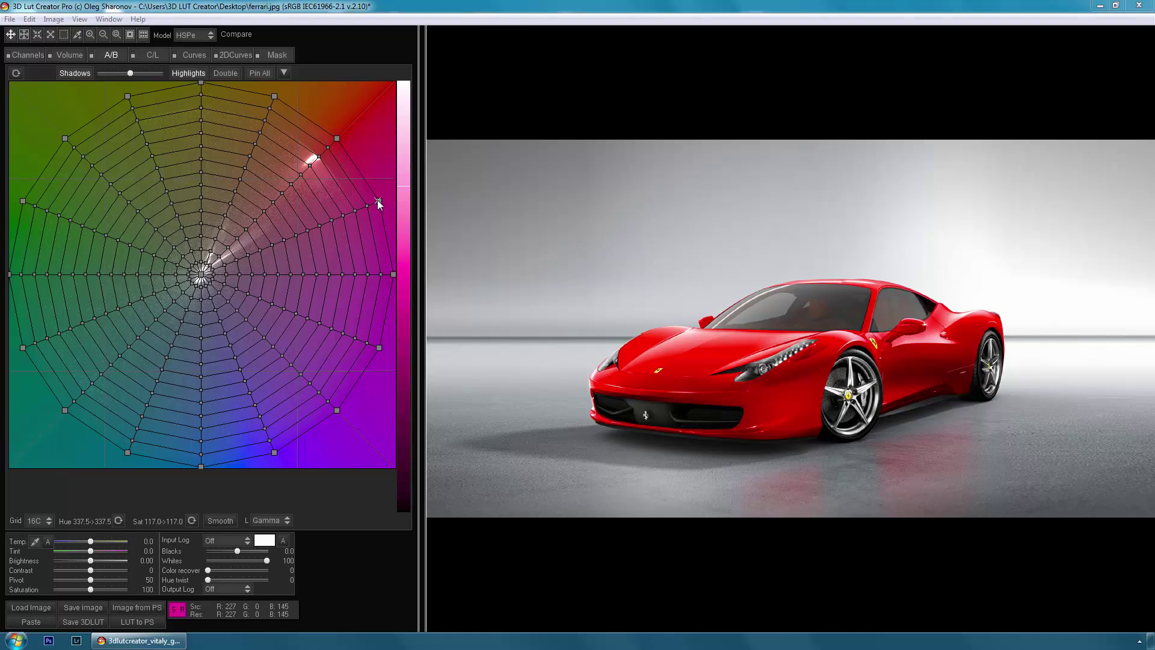
# Step: Pull the magenta A/B grid point onto the Ferrari's red tones and fine-tune its position
pyautogui.moveTo(378, 202); pyautogui.dragTo(325, 155)
pyautogui.hotkey('ctrl', '1')
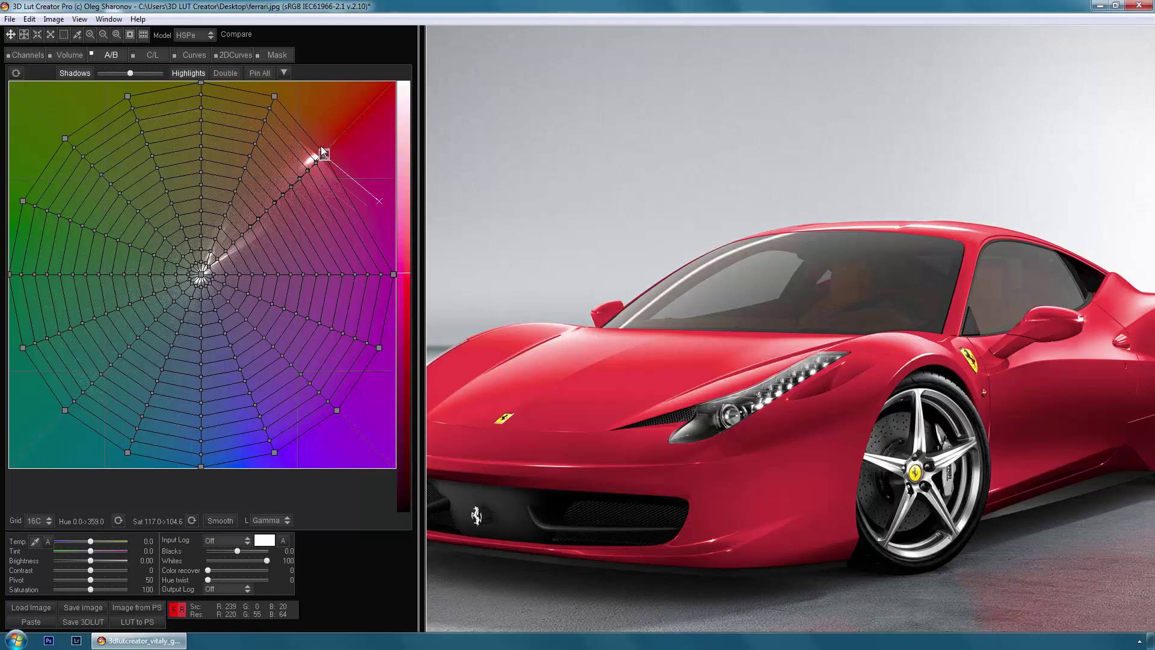
pyautogui.moveTo(322, 151)
pyautogui.mouseDown()
pyautogui.moveTo(237, 121)
pyautogui.moveTo(92, 175)
pyautogui.moveTo(57, 237)
pyautogui.moveTo(45, 316)
pyautogui.moveTo(57, 382)
pyautogui.moveTo(153, 464)
pyautogui.moveTo(248, 459)
pyautogui.moveTo(308, 423)
pyautogui.moveTo(393, 284)
pyautogui.moveTo(338, 153)
pyautogui.mouseUp()
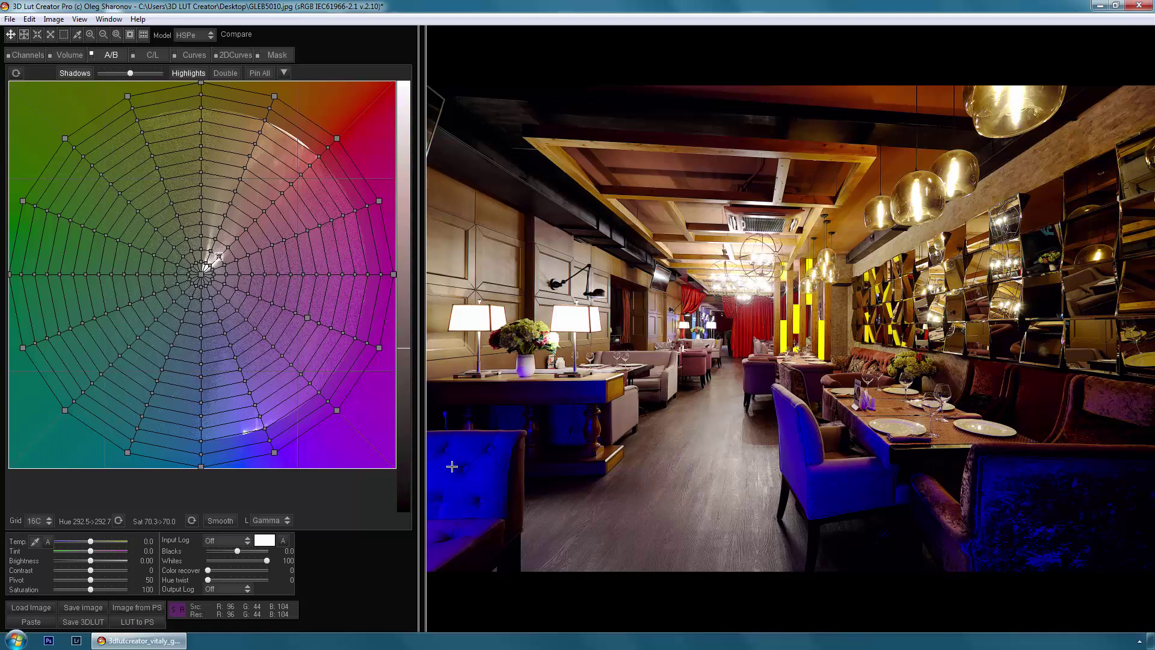
# Step: Recolor the restaurant's blue chairs to a muted purple on the A/B grid, inspect the chair closely and compare with the original
pyautogui.moveTo(202, 467); pyautogui.dragTo(275, 451)
pyautogui.click(335, 410)
pyautogui.moveTo(335, 410); pyautogui.dragTo(272, 275)
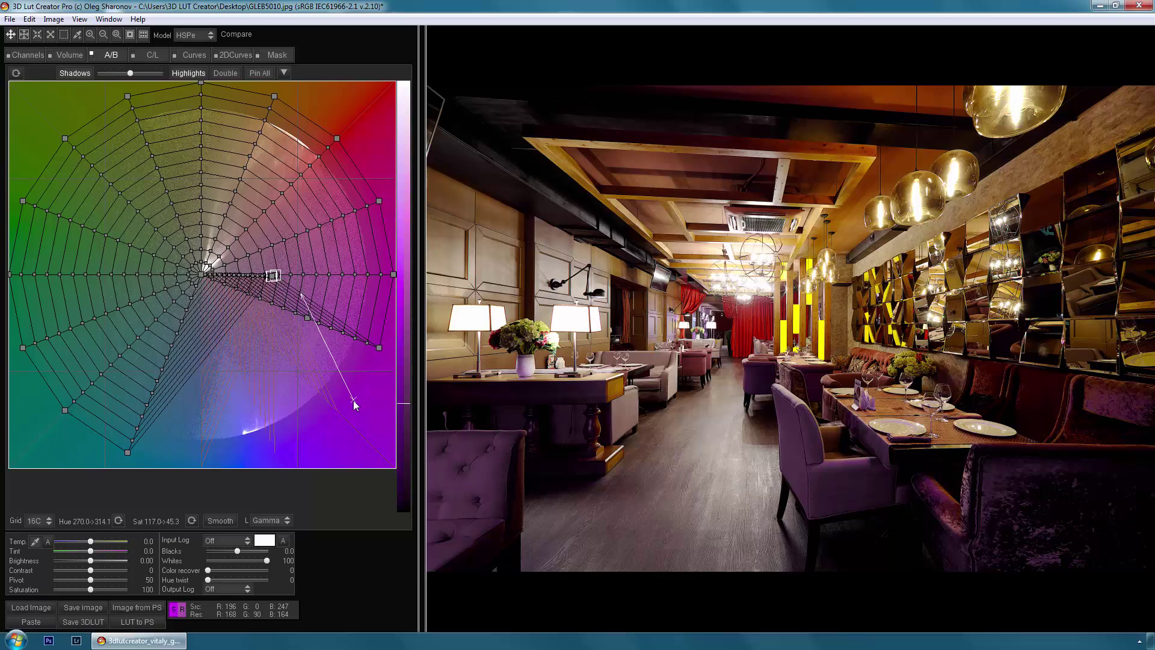
pyautogui.scroll(4, 790, 328)
pyautogui.moveTo(937, 551); pyautogui.dragTo(733, 70)
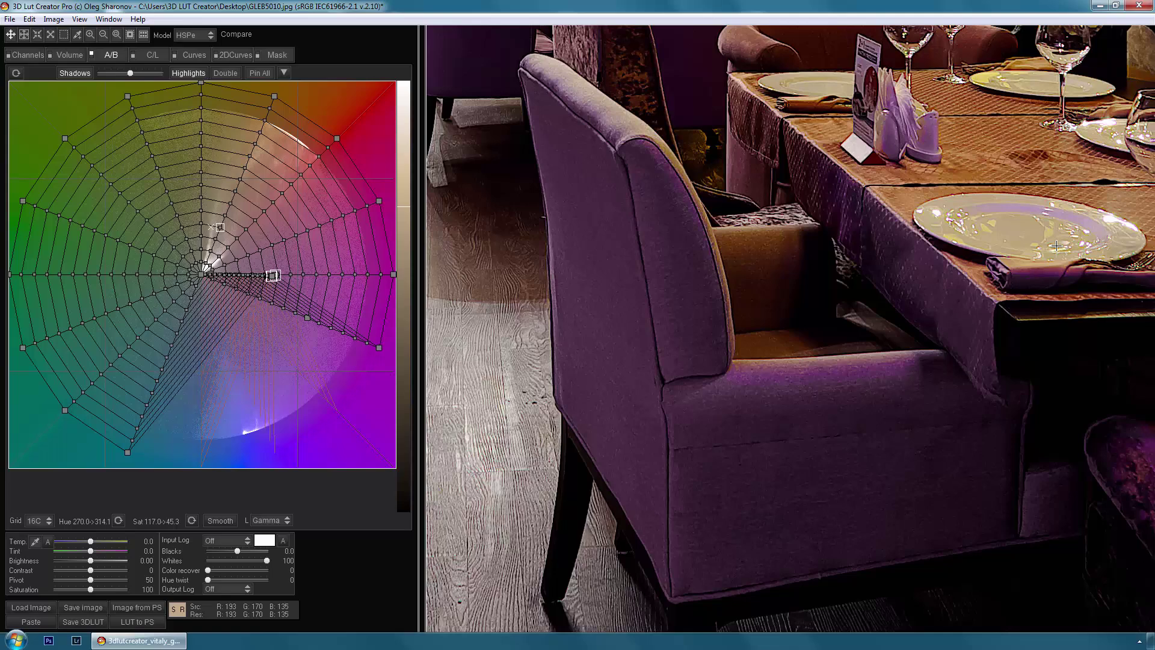
pyautogui.hotkey('ctrl', '0')
pyautogui.press('\\')
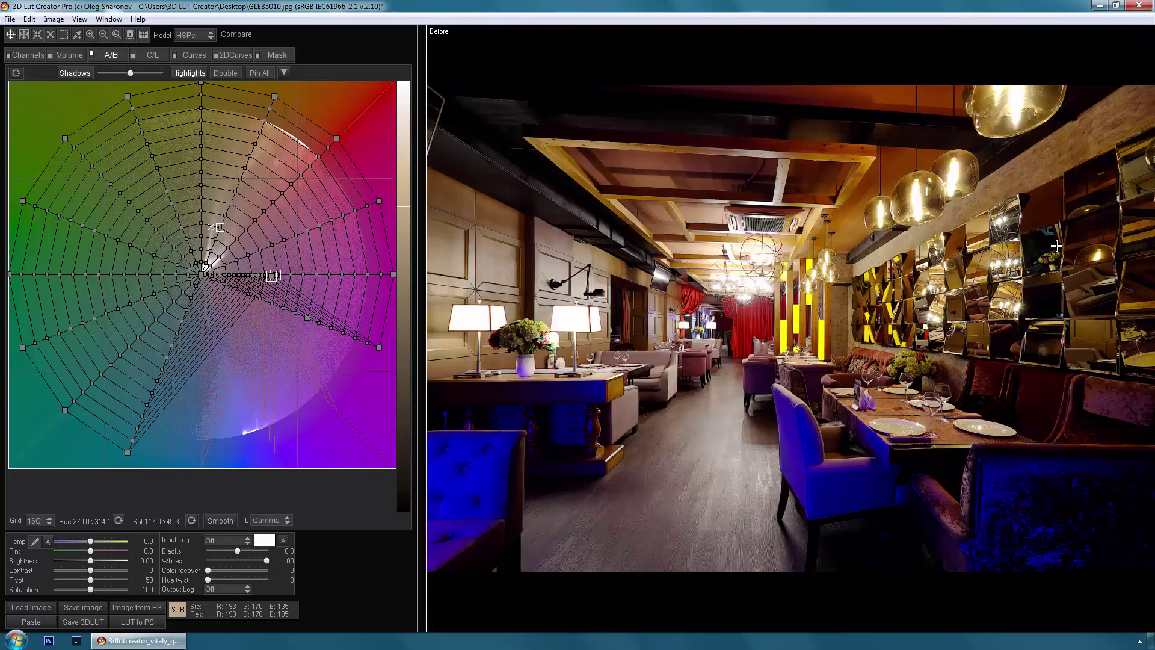
pyautogui.click(1056, 245)
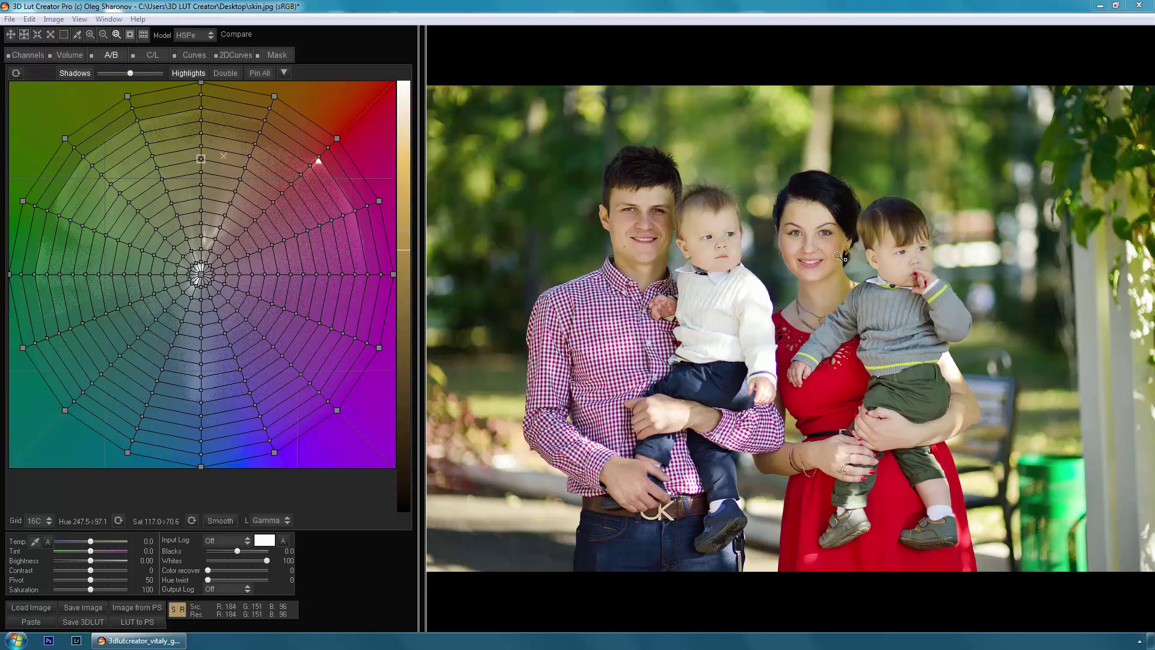
# Step: Pin a yellow point on the family photo's A/B grid and shift the yellow skin tones toward orange
pyautogui.moveTo(561, 130)
pyautogui.mouseDown()
pyautogui.moveTo(979, 373)
pyautogui.moveTo(993, 421)
pyautogui.mouseUp()
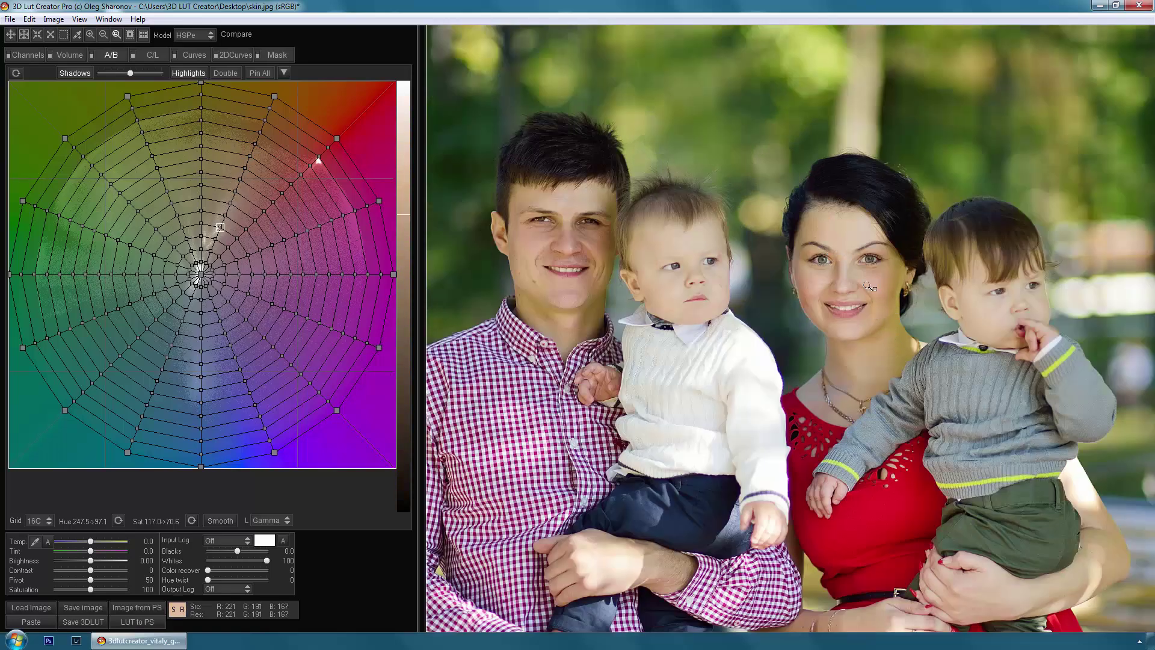
pyautogui.click(200, 197)
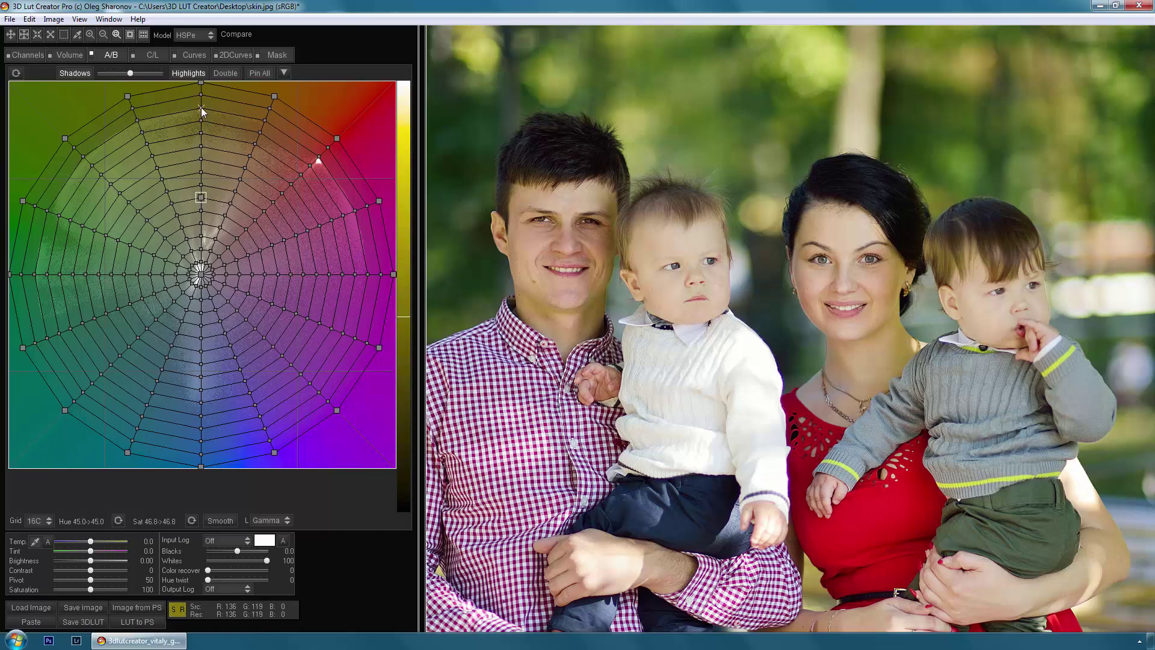
pyautogui.moveTo(201, 120); pyautogui.dragTo(255, 136)
pyautogui.moveTo(202, 187); pyautogui.dragTo(229, 192)
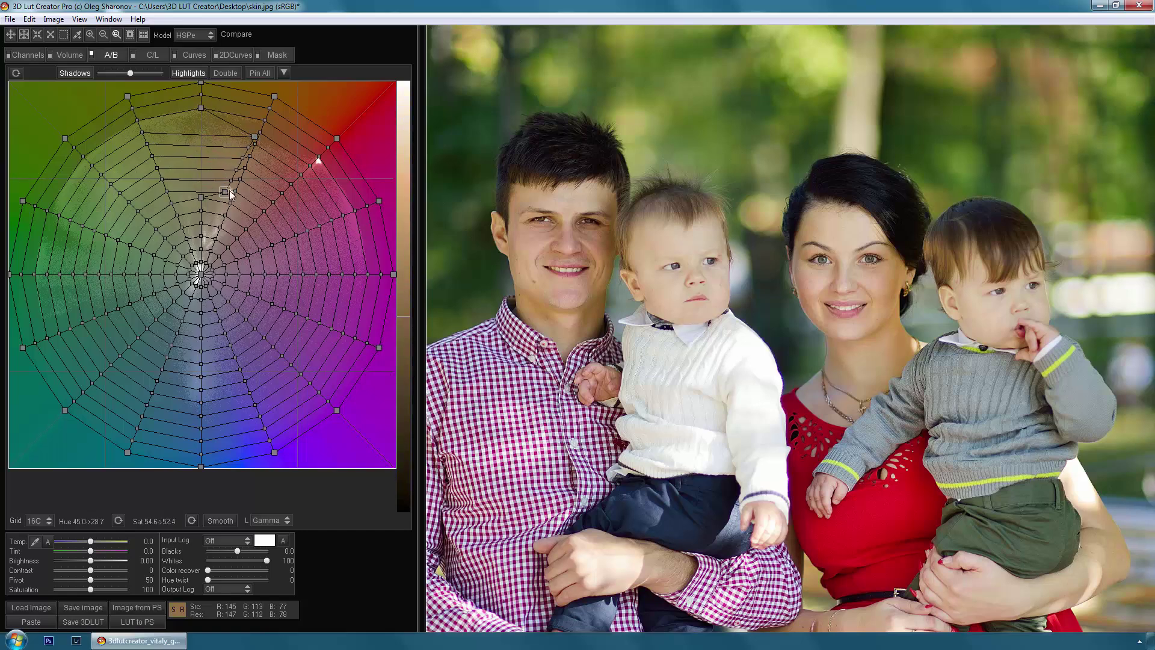
# Step: Pull the blue-violet tones of the family photo to green on the A/B grid and compare with the original
pyautogui.hotkey('ctrl', '1')
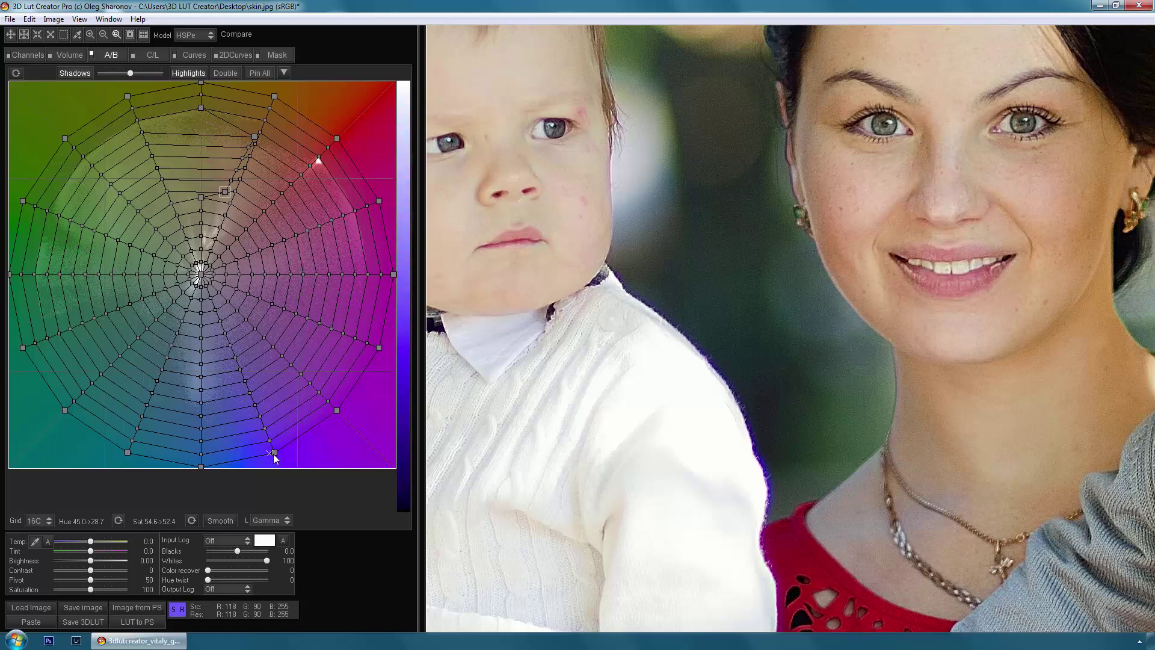
pyautogui.moveTo(268, 429); pyautogui.dragTo(102, 265)
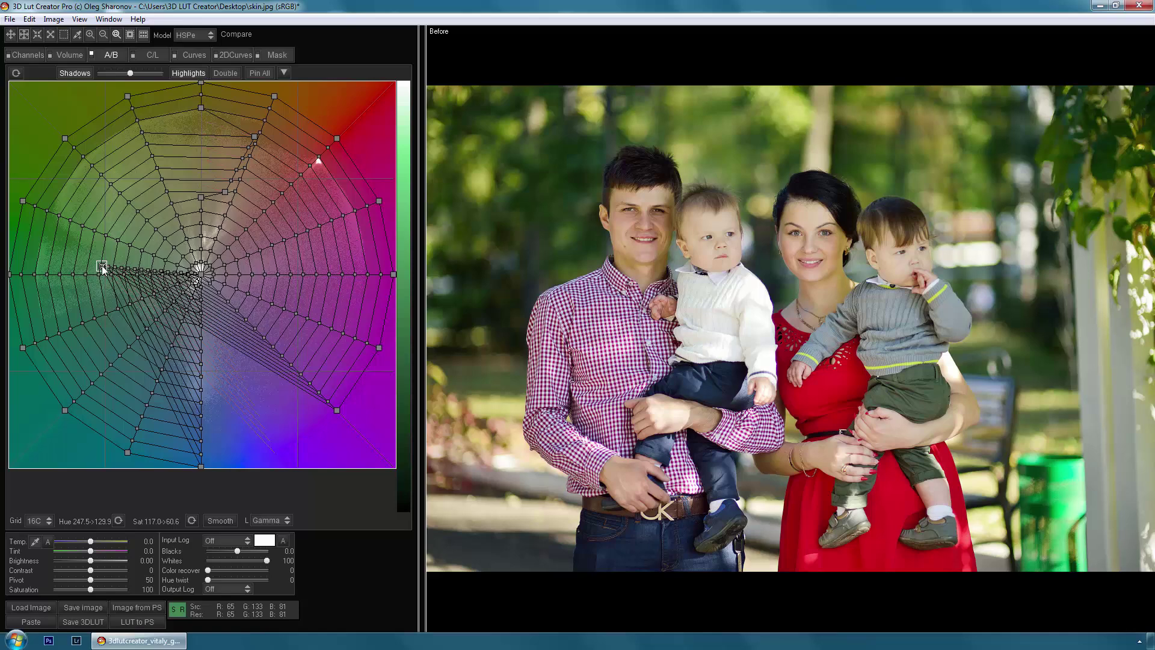
pyautogui.press('v')
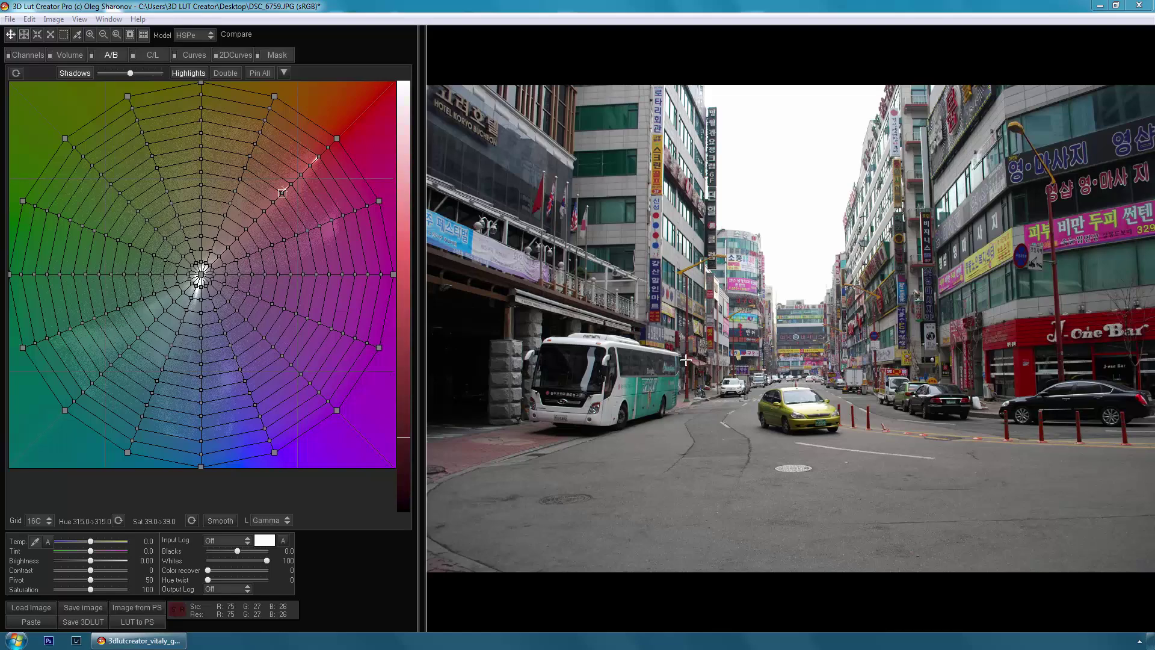
# Step: Set the street photo's grid to 6C, collapse all outer points onto the yellow and blue points, and compare with the original
pyautogui.click(34, 522)
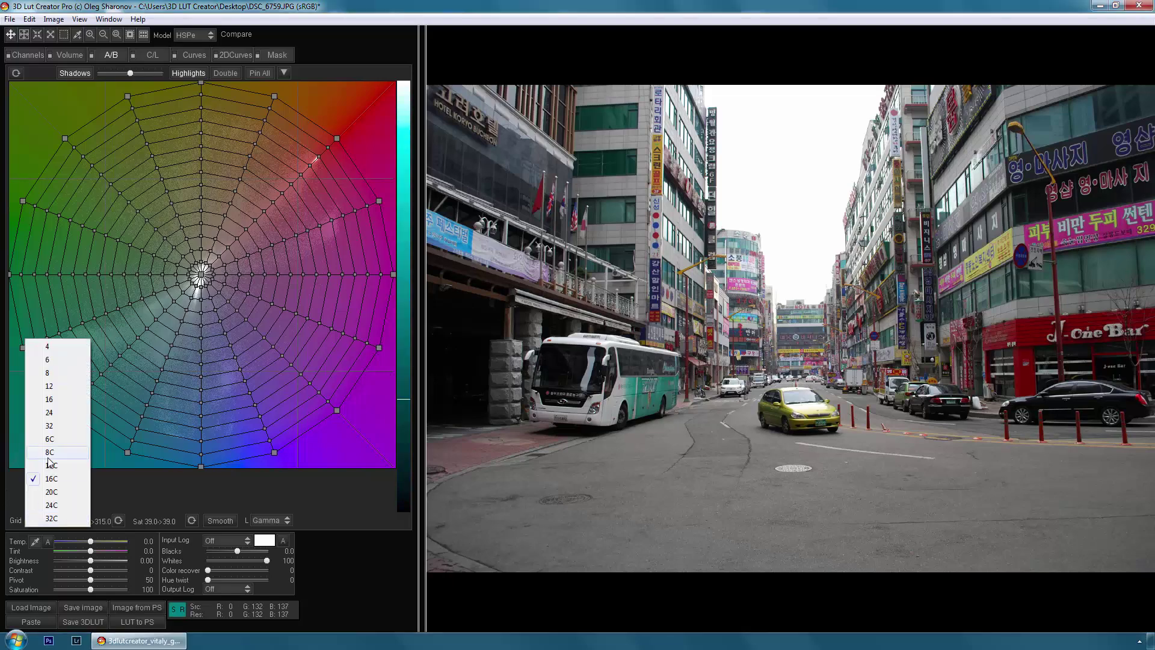
pyautogui.click(52, 441)
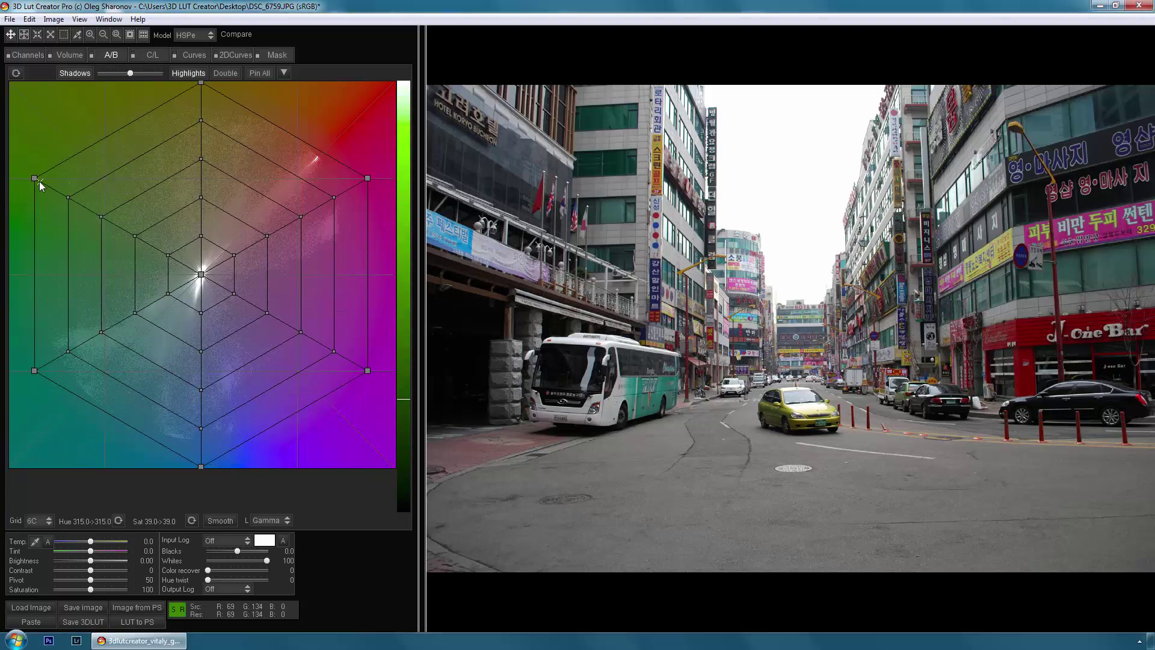
pyautogui.moveTo(35, 178); pyautogui.dragTo(200, 83)
pyautogui.moveTo(368, 178); pyautogui.dragTo(200, 83)
pyautogui.moveTo(32, 373); pyautogui.dragTo(202, 465)
pyautogui.moveTo(367, 371); pyautogui.dragTo(202, 466)
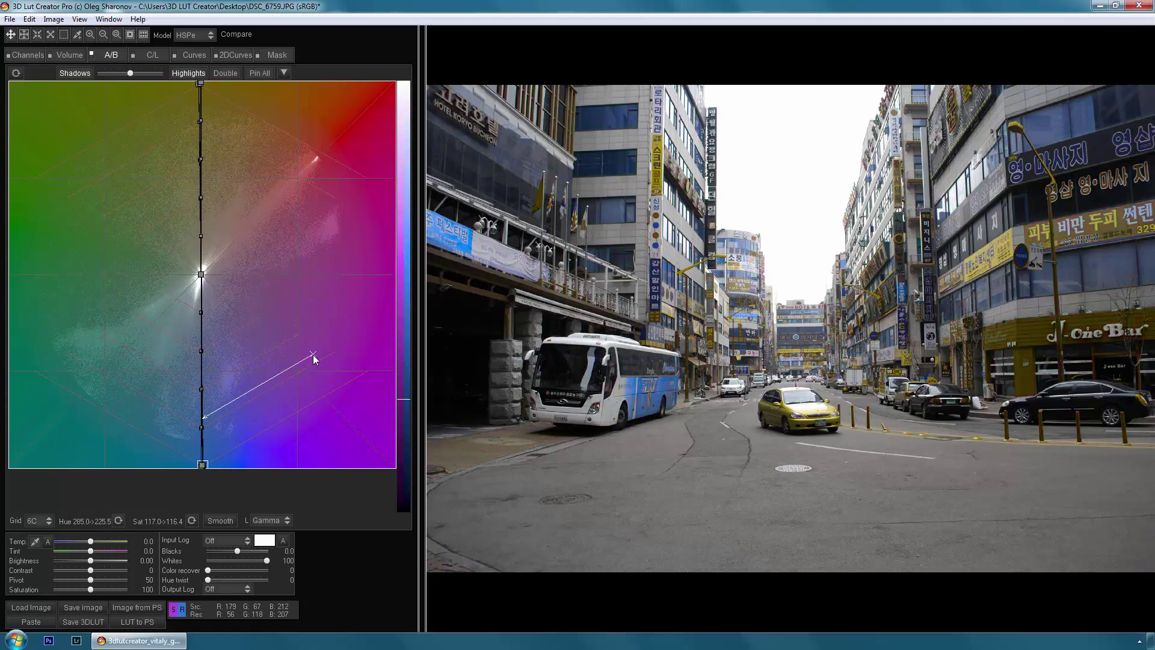
pyautogui.press('space')
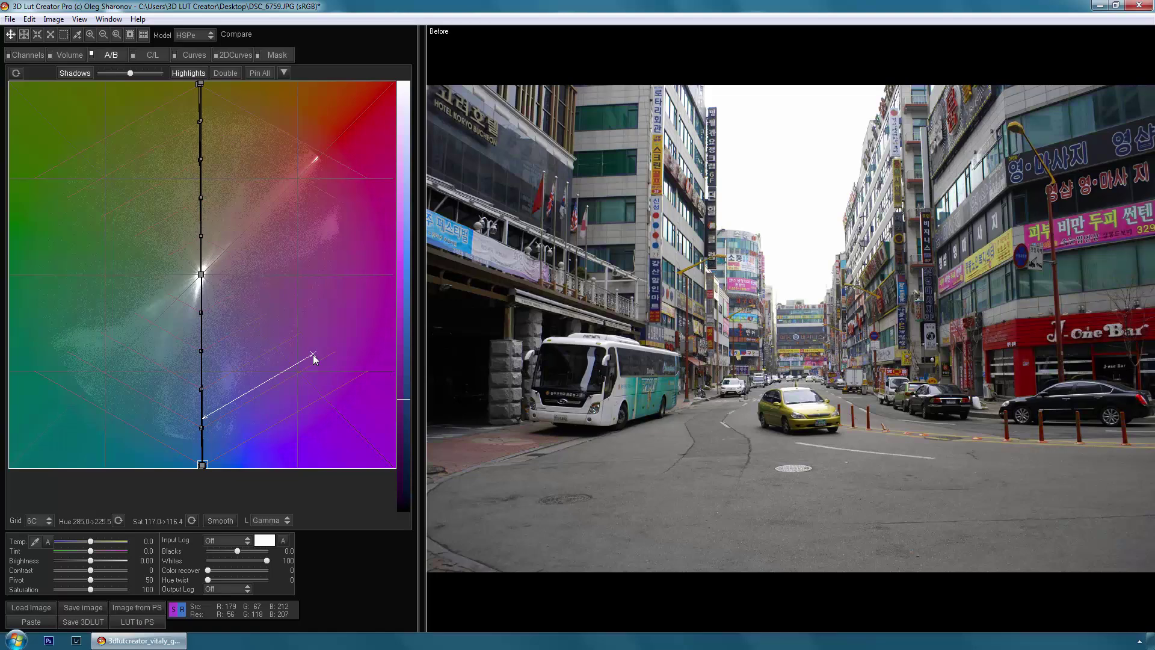
pyautogui.press('space')
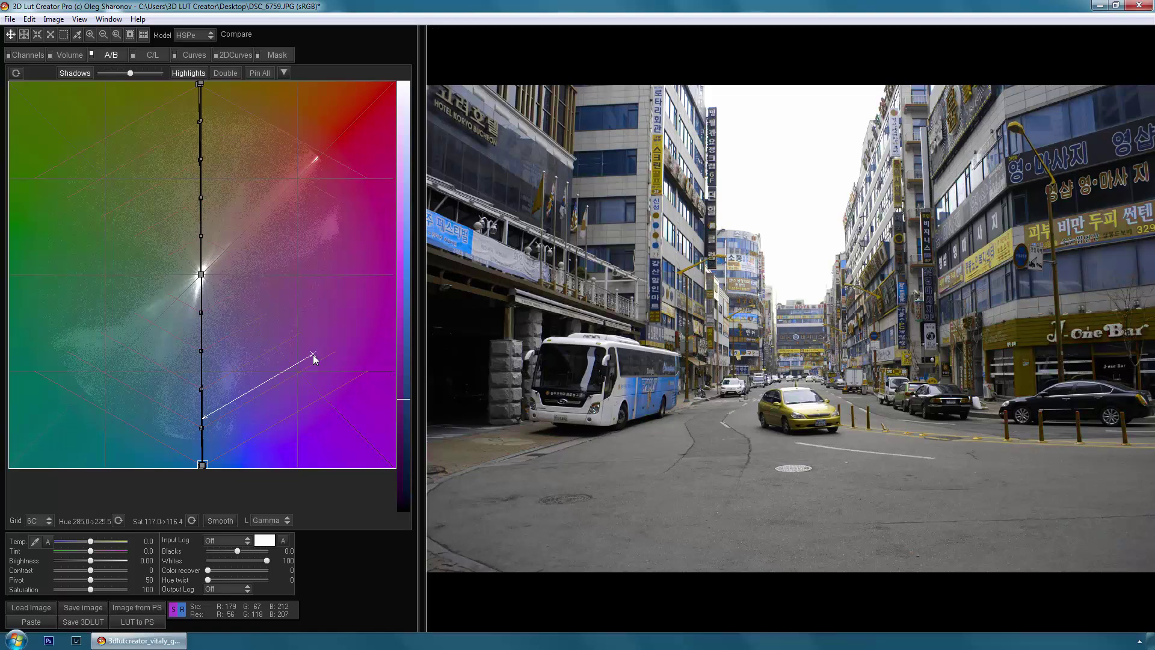
# Step: Select all grid points and rotate their hue to try different two-color schemes on the street photo
pyautogui.hotkey('ctrl', 'a')
pyautogui.moveTo(81, 521); pyautogui.dragTo(181, 527)
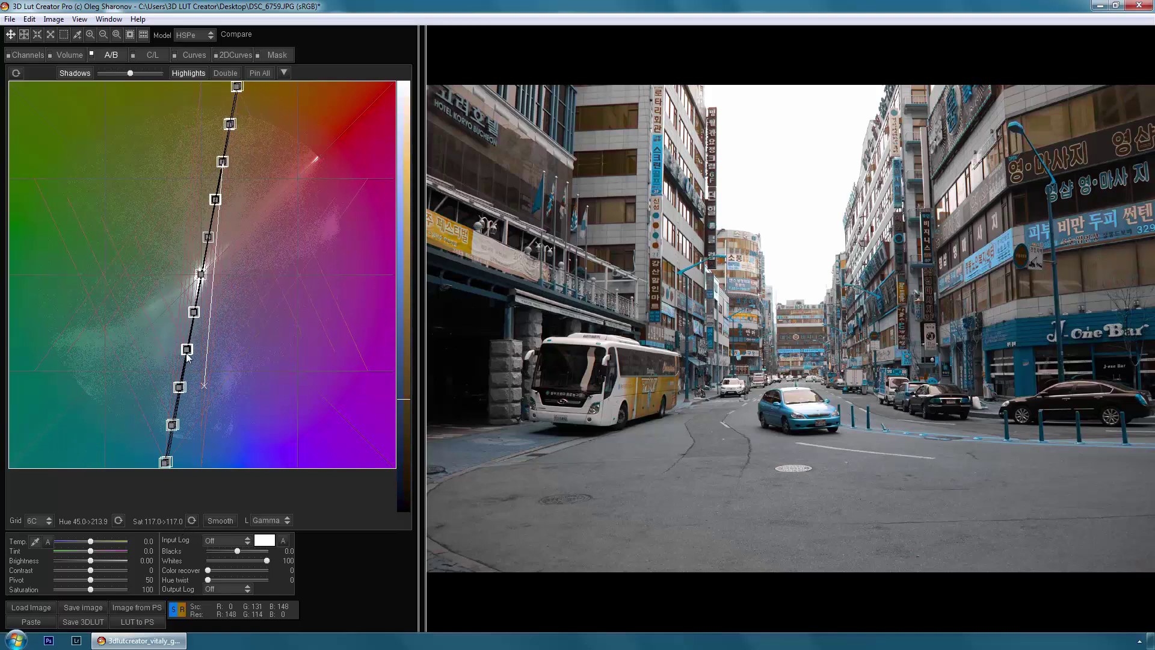
pyautogui.moveTo(159, 294); pyautogui.dragTo(239, 480)
pyautogui.moveTo(87, 521); pyautogui.dragTo(3, 521)
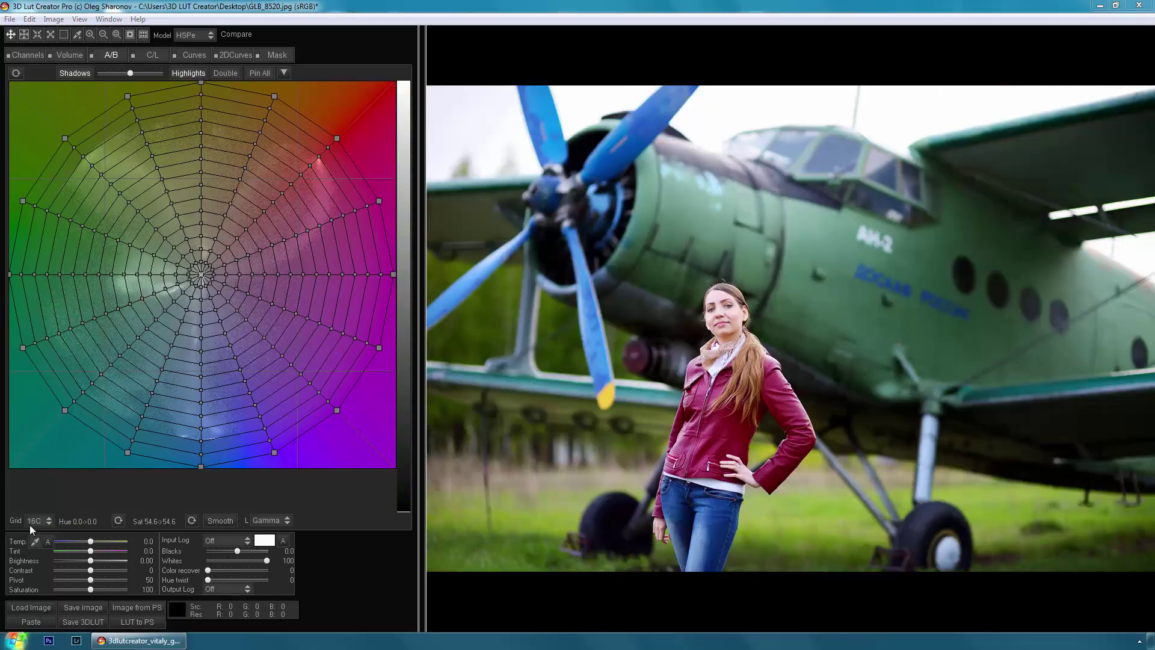
# Step: Set the plane photo's grid to 8C, desaturate the yellow point, and merge the violet, blue and teal points into a teal-blue
pyautogui.click(39, 519)
pyautogui.click(53, 452)
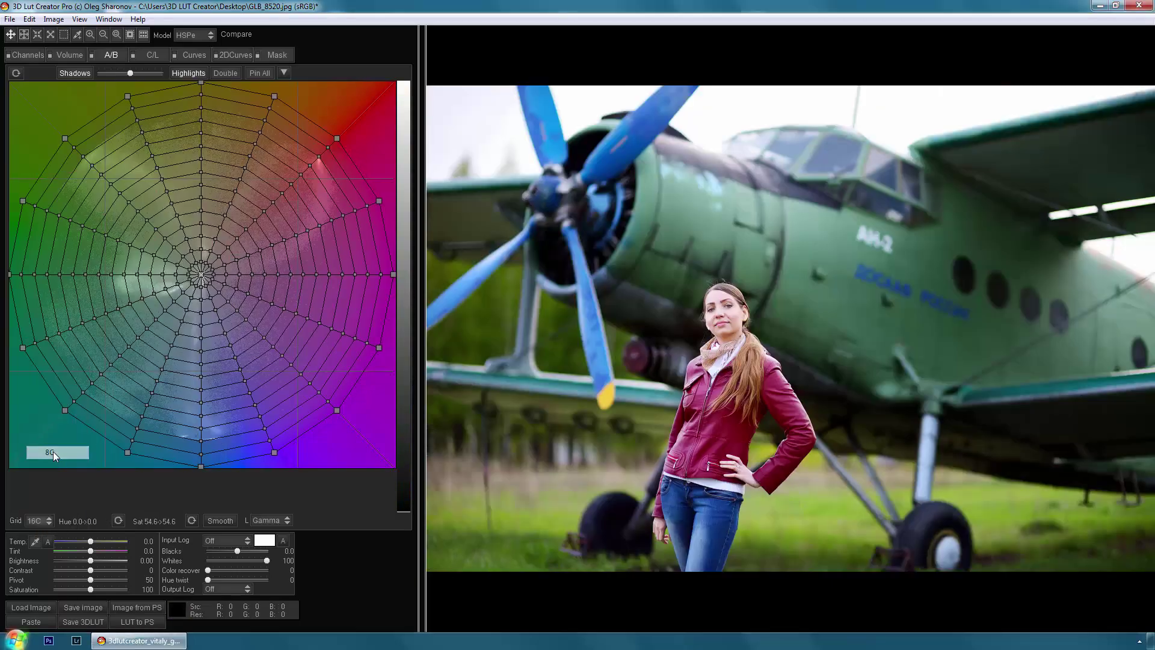
pyautogui.moveTo(201, 85); pyautogui.dragTo(202, 186)
pyautogui.moveTo(334, 412); pyautogui.dragTo(202, 464)
pyautogui.moveTo(64, 411); pyautogui.dragTo(147, 433)
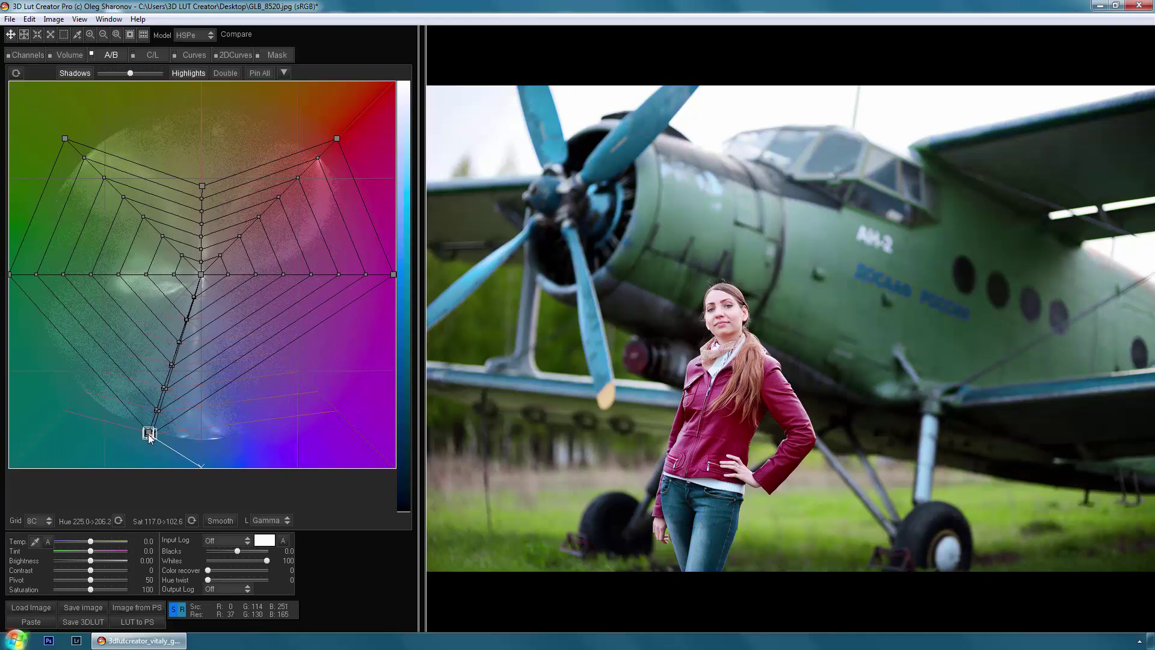
# Step: Move the green point toward olive and the magenta point toward red, with brightness at -0.20 and contrast at 20
pyautogui.moveTo(10, 275); pyautogui.dragTo(128, 203)
pyautogui.moveTo(393, 274); pyautogui.dragTo(296, 187)
pyautogui.moveTo(90, 562); pyautogui.dragTo(100, 573)
# Step: Adjust the plane photo's Volume balance point and compare the A/B grading with the original
pyautogui.click(65, 54)
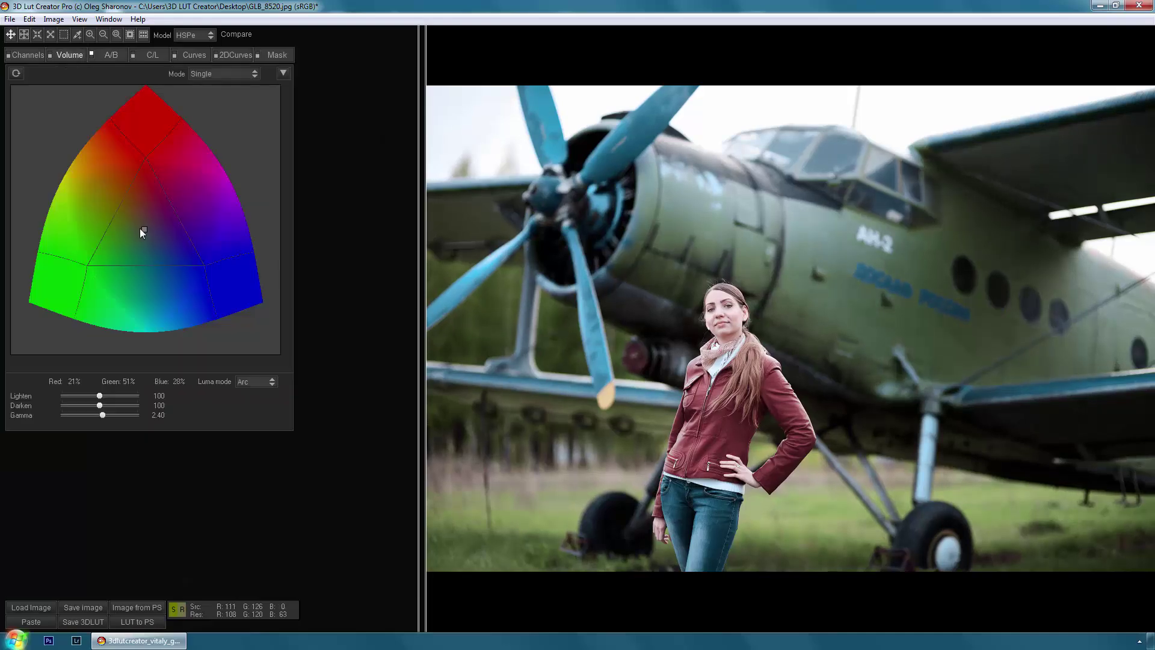
pyautogui.click(111, 54)
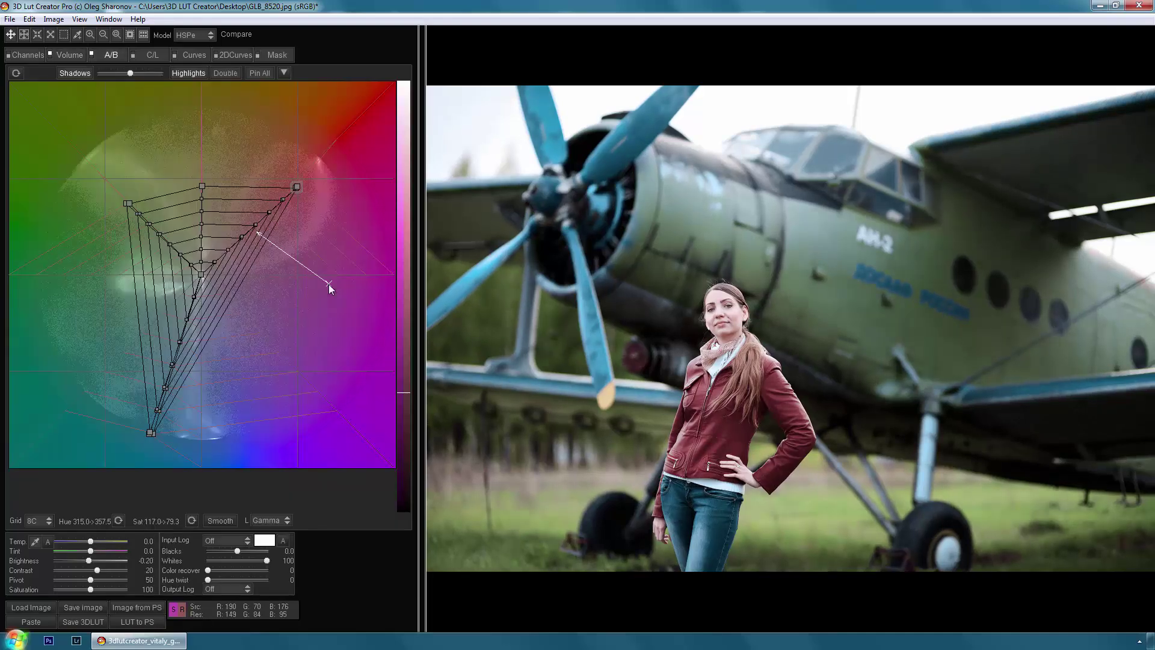
pyautogui.press('c')
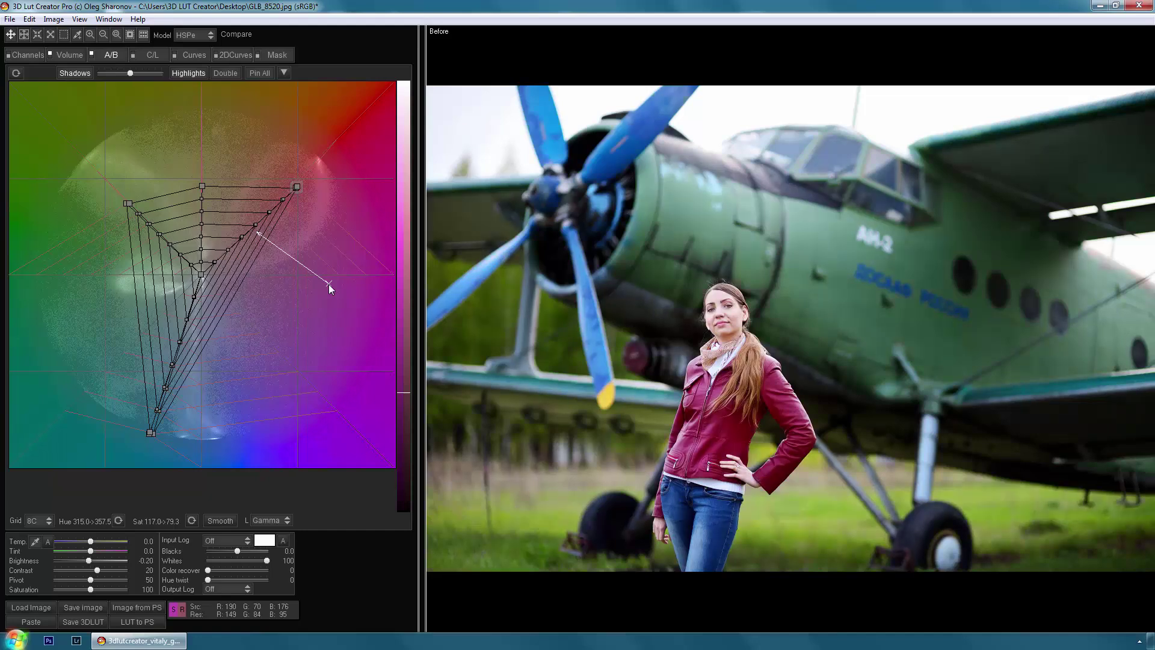
pyautogui.press('c')
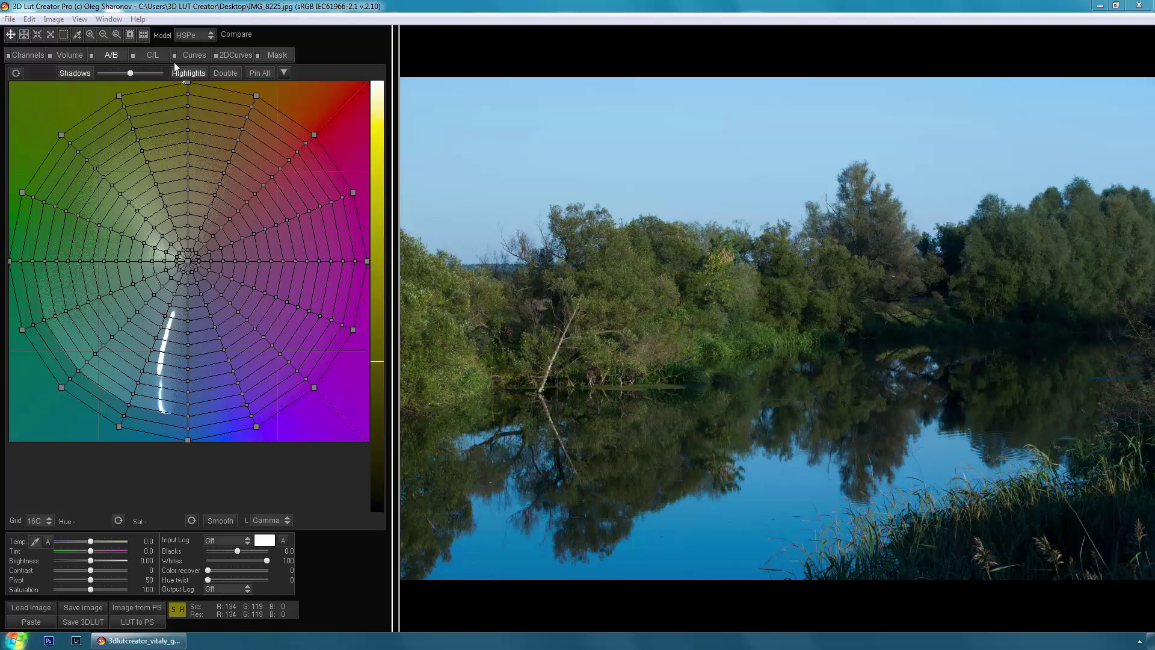
# Step: Align the C/L axis angle of the river landscape to the sky color by sampling the sky
pyautogui.click(152, 56)
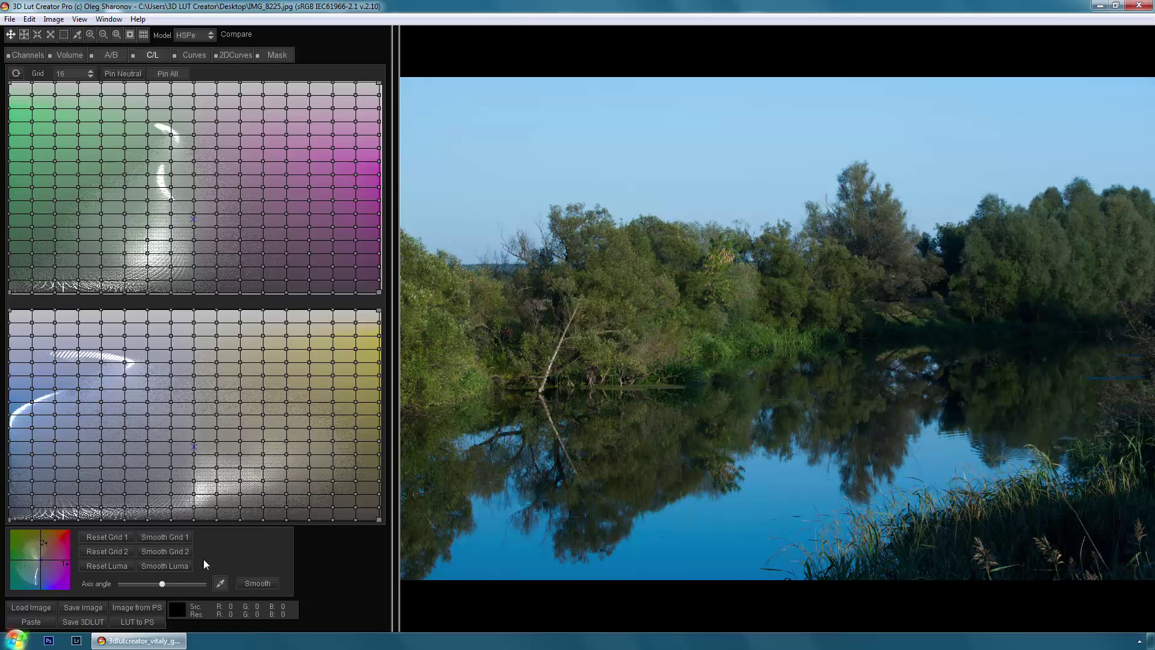
pyautogui.click(220, 583)
pyautogui.click(662, 158)
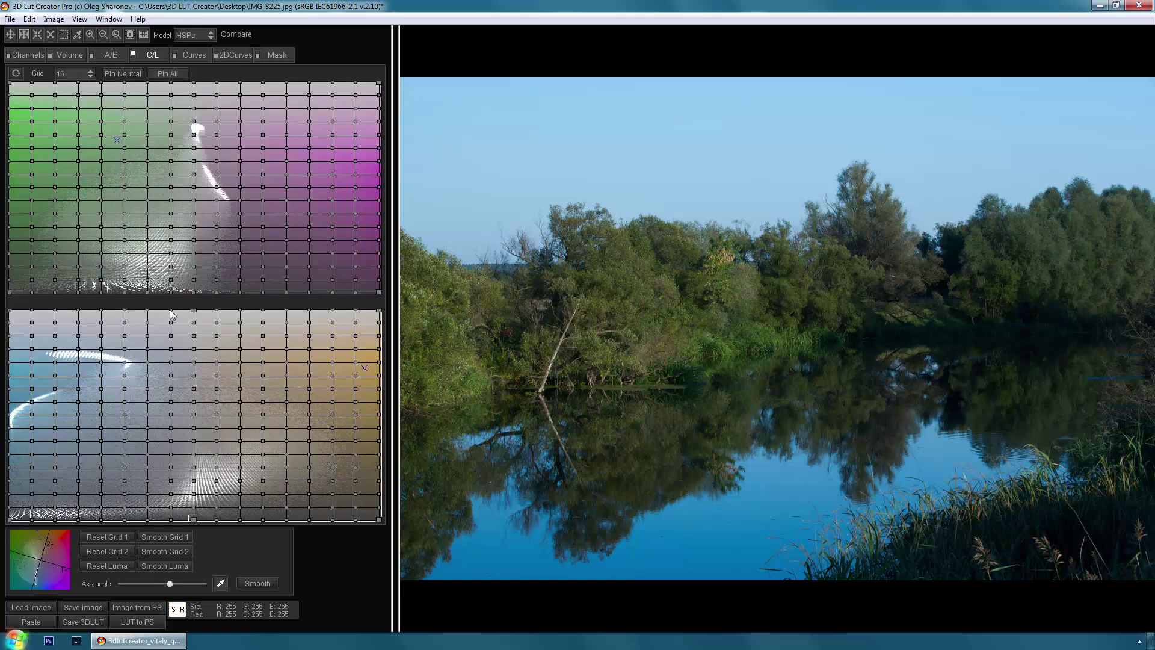
# Step: Darken the sky blue and desaturate the water blue in the river landscape's lower C/L grid, and compare with the original
pyautogui.moveTo(192, 380); pyautogui.dragTo(1, 355)
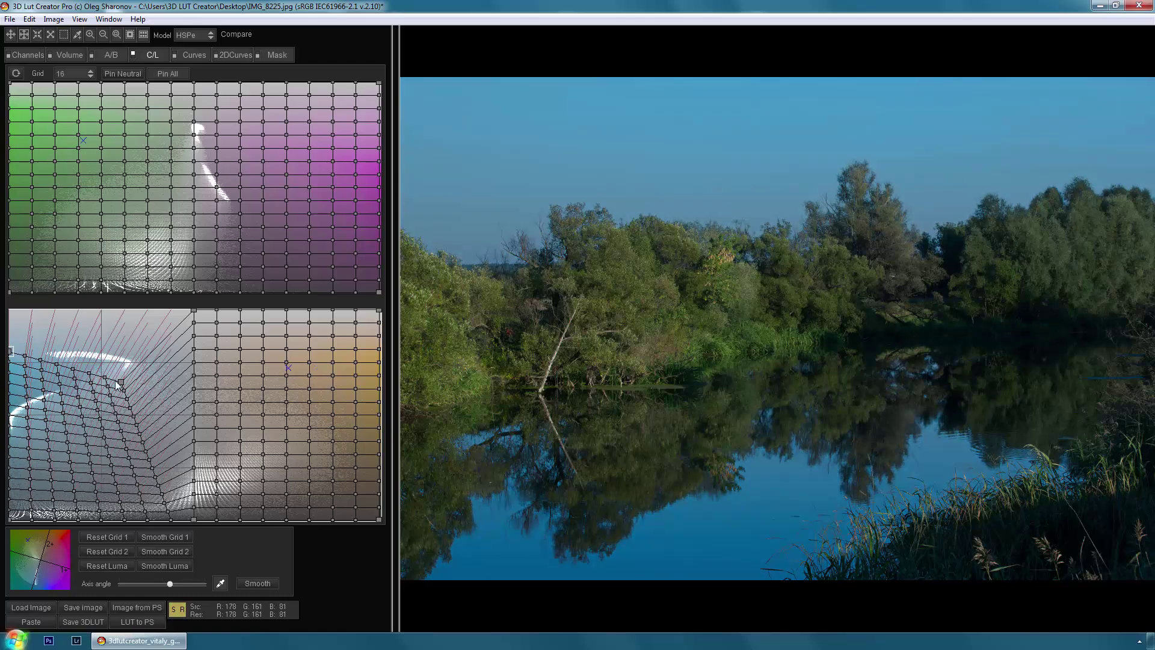
pyautogui.moveTo(121, 382); pyautogui.dragTo(105, 380)
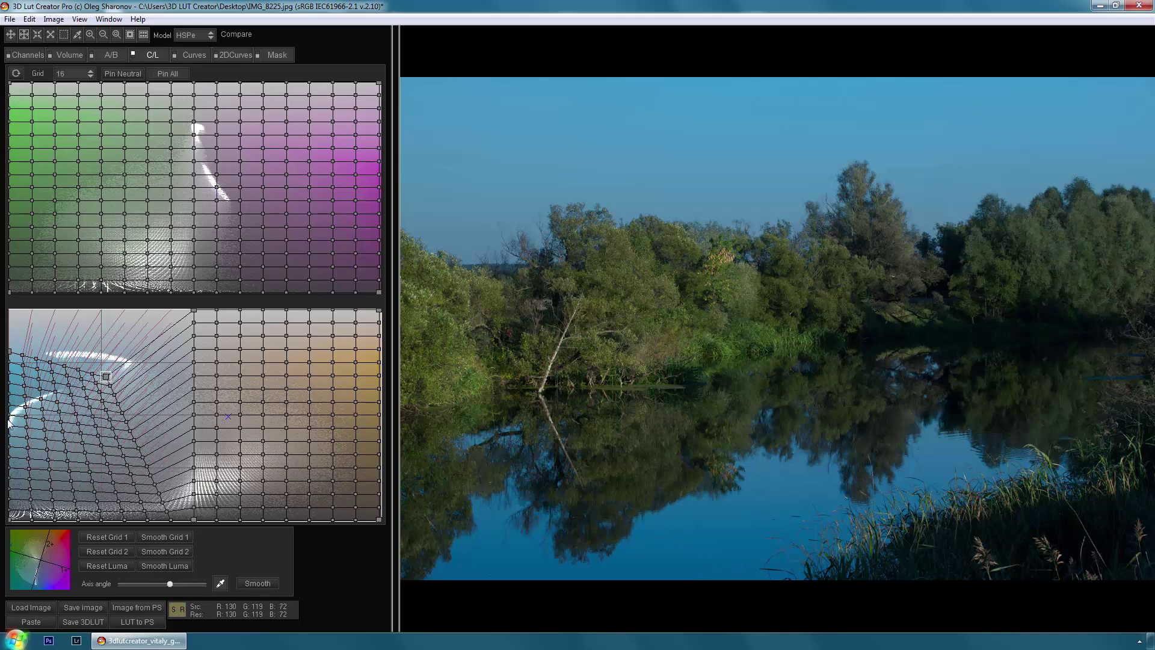
pyautogui.moveTo(10, 431); pyautogui.dragTo(49, 429)
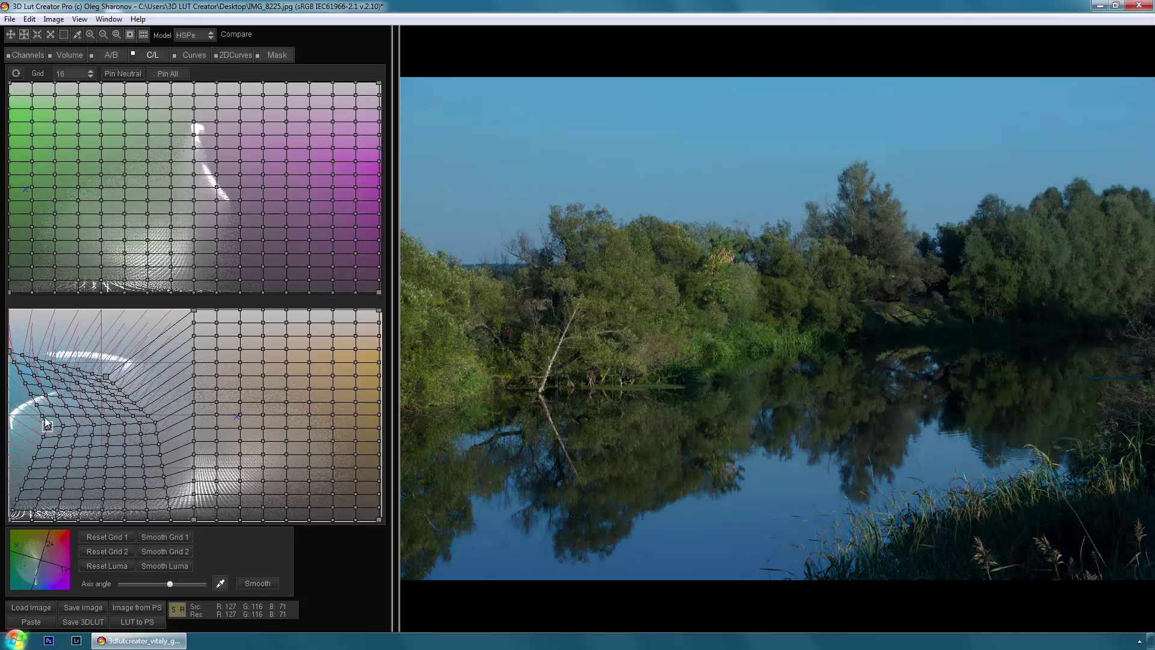
pyautogui.press('space')
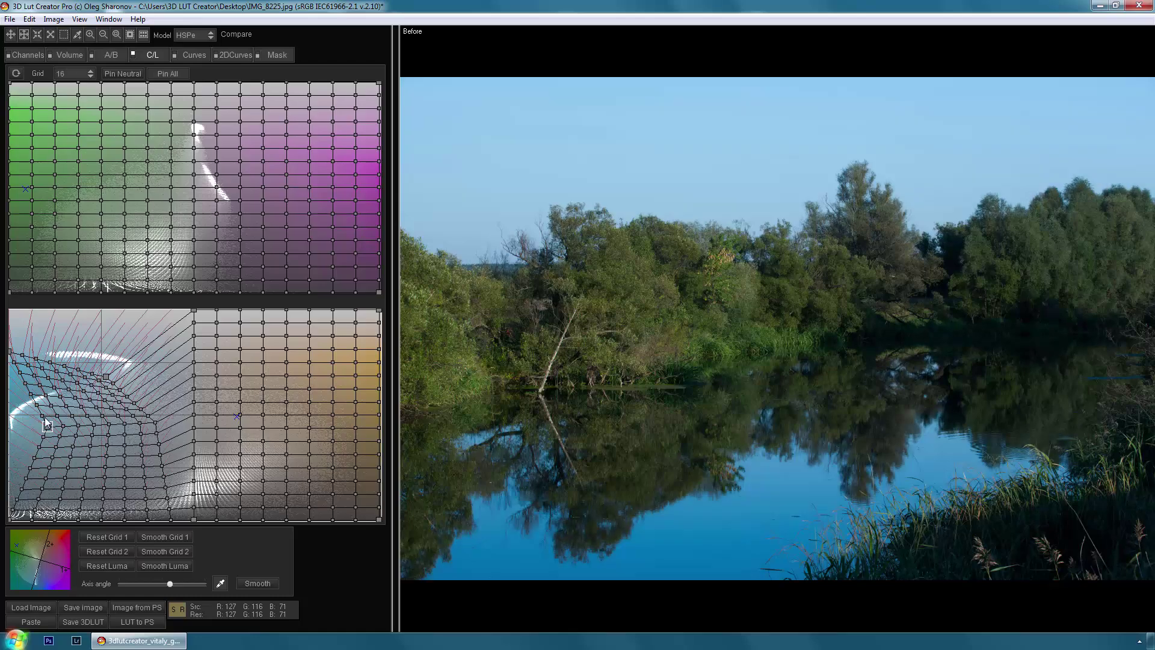
pyautogui.press('c')
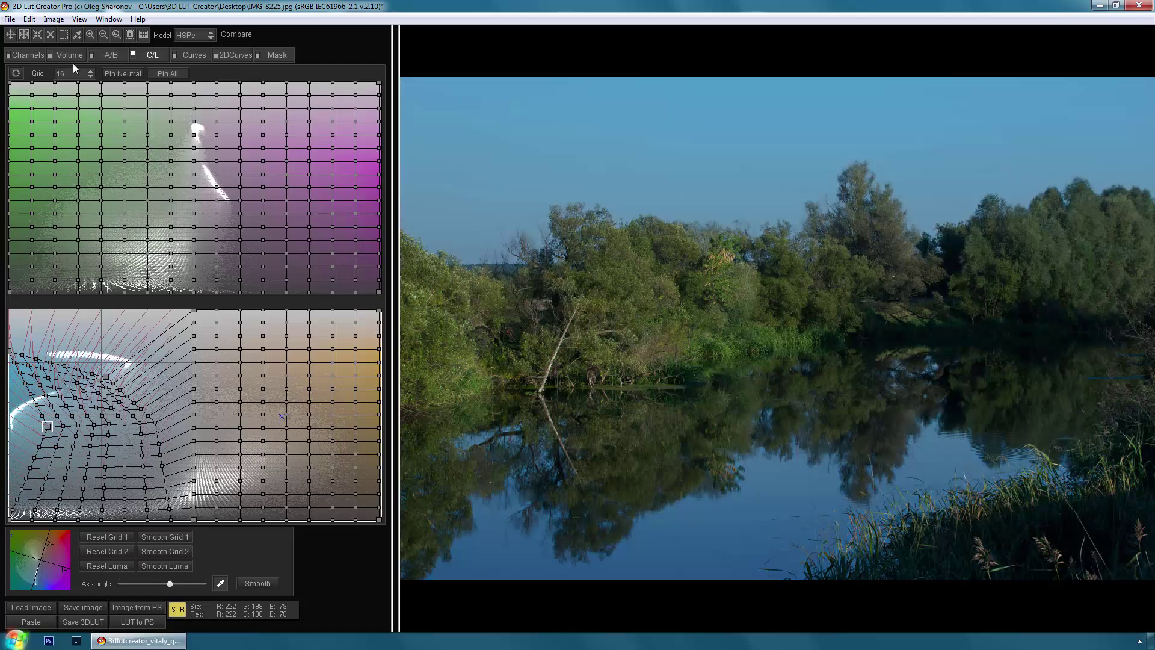
# Step: Inspect the tree line against the sky at full size with and without the grading, and return to the whole image
pyautogui.hotkey('ctrl', '1')
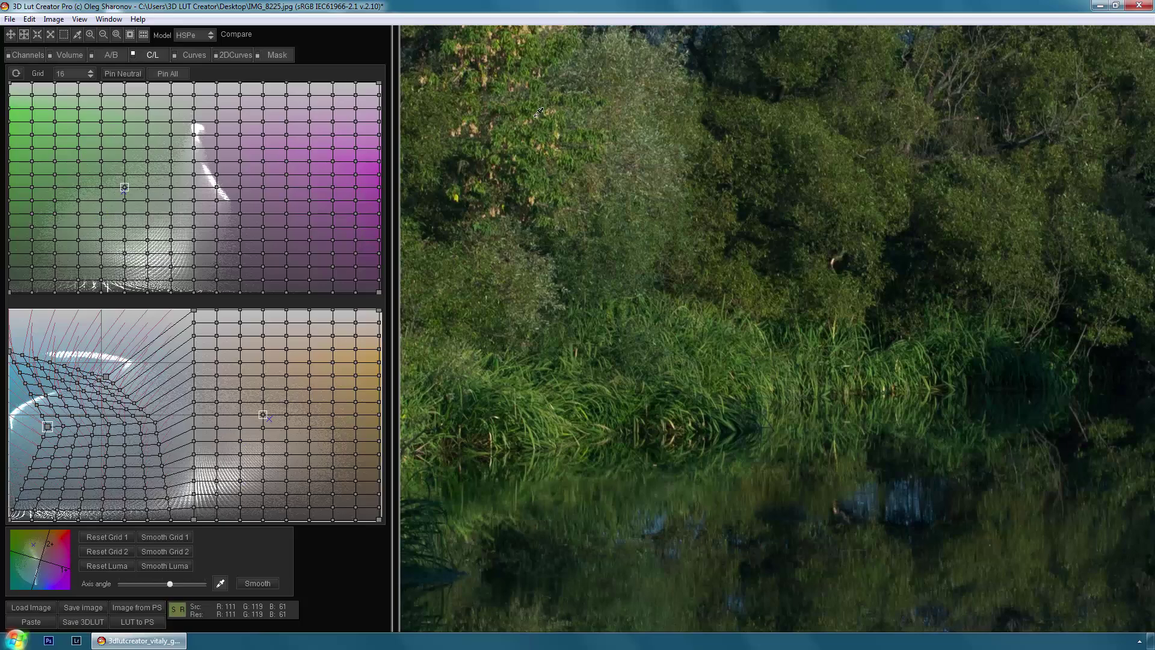
pyautogui.moveTo(536, 117); pyautogui.dragTo(899, 484)
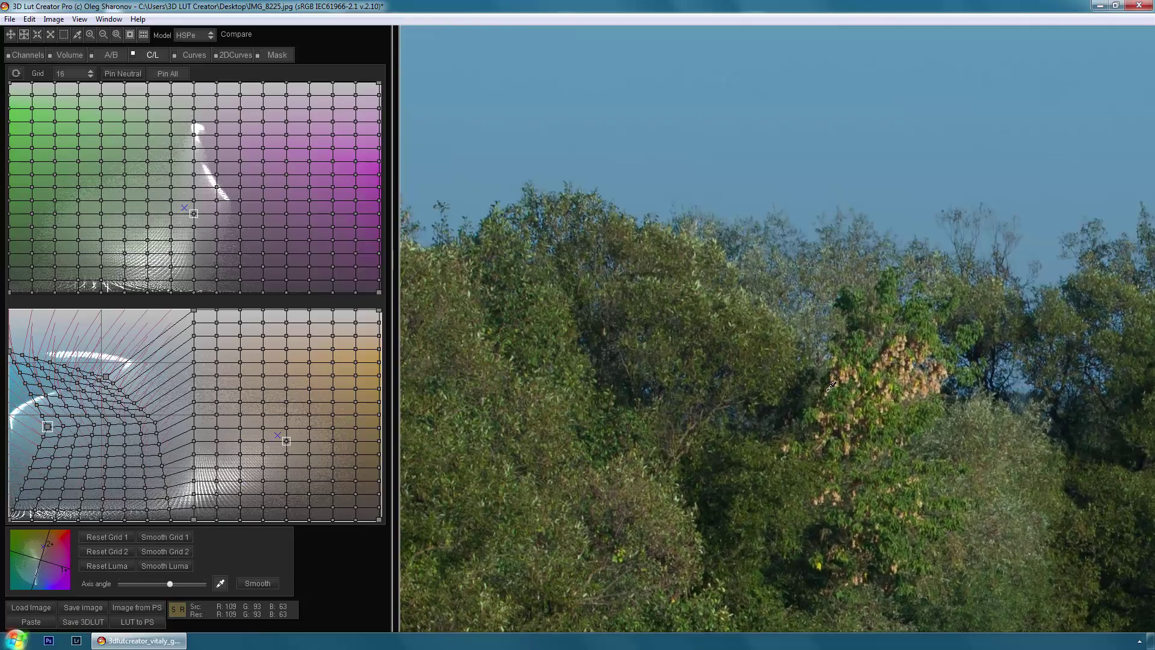
pyautogui.press('\\')
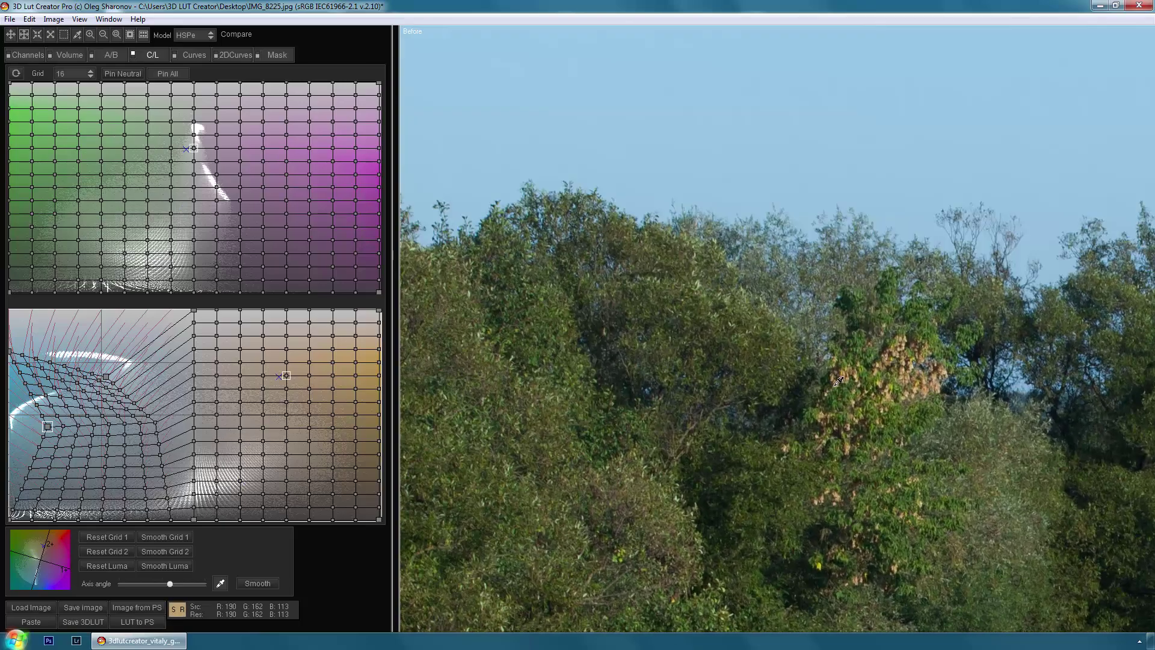
pyautogui.press('space')
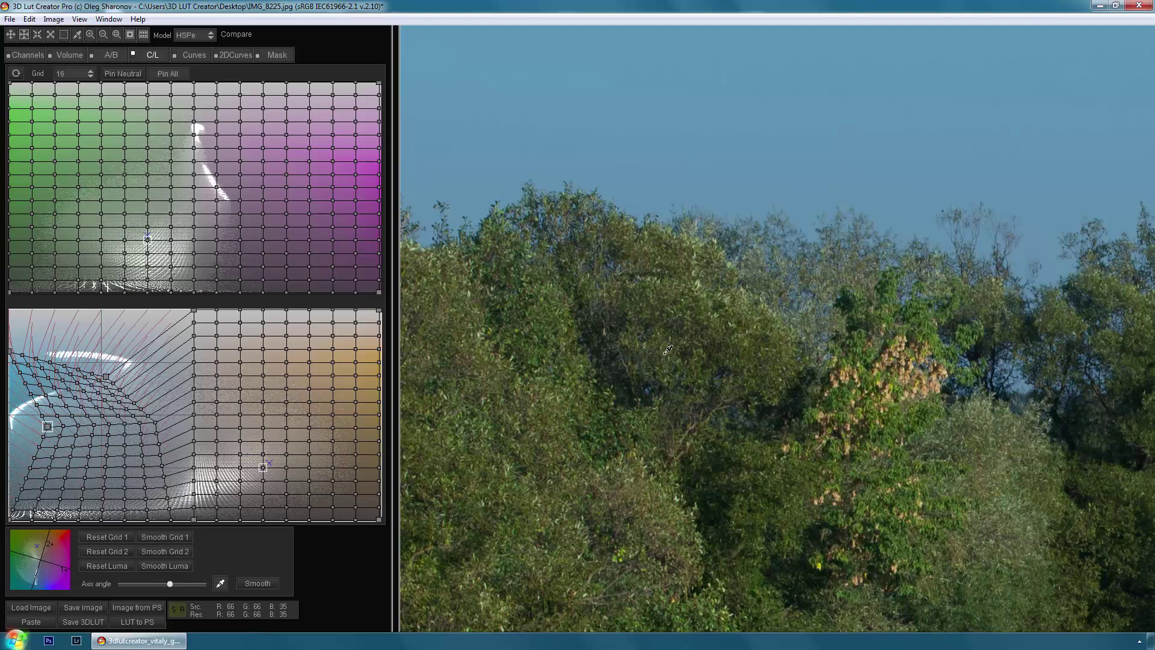
pyautogui.hotkey('ctrl', '0')
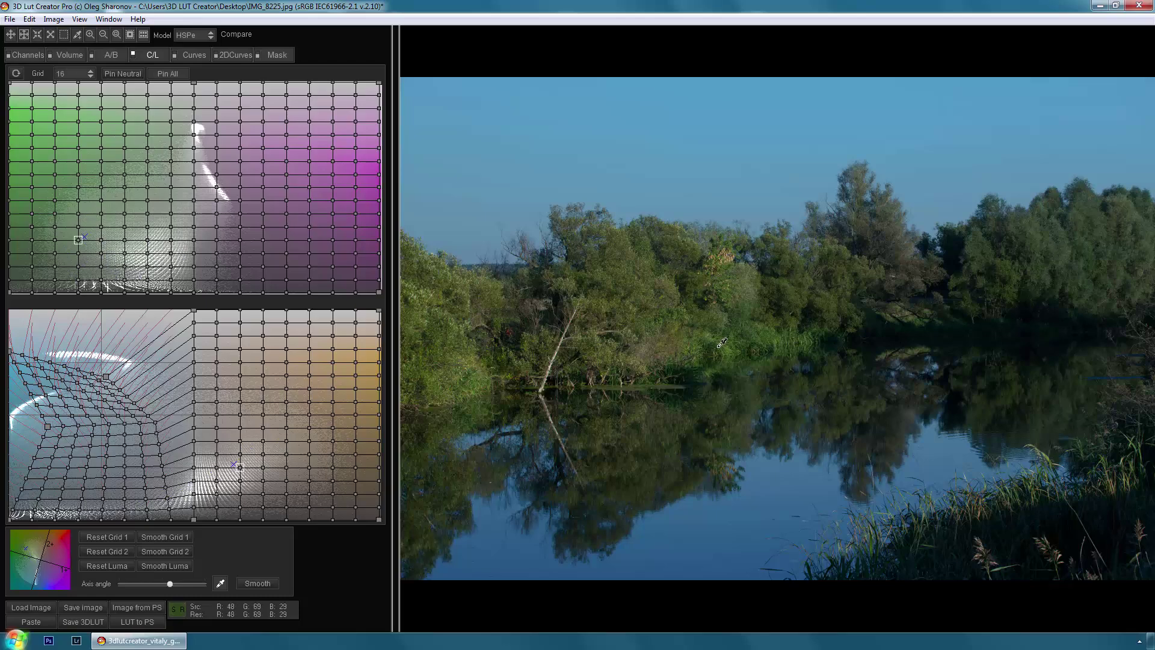
# Step: Increase the foliage green's saturation and darken its shadows in the upper C/L grid, holding the neutral axis in place
pyautogui.moveTo(101, 267); pyautogui.dragTo(101, 278)
pyautogui.moveTo(99, 217); pyautogui.dragTo(81, 216)
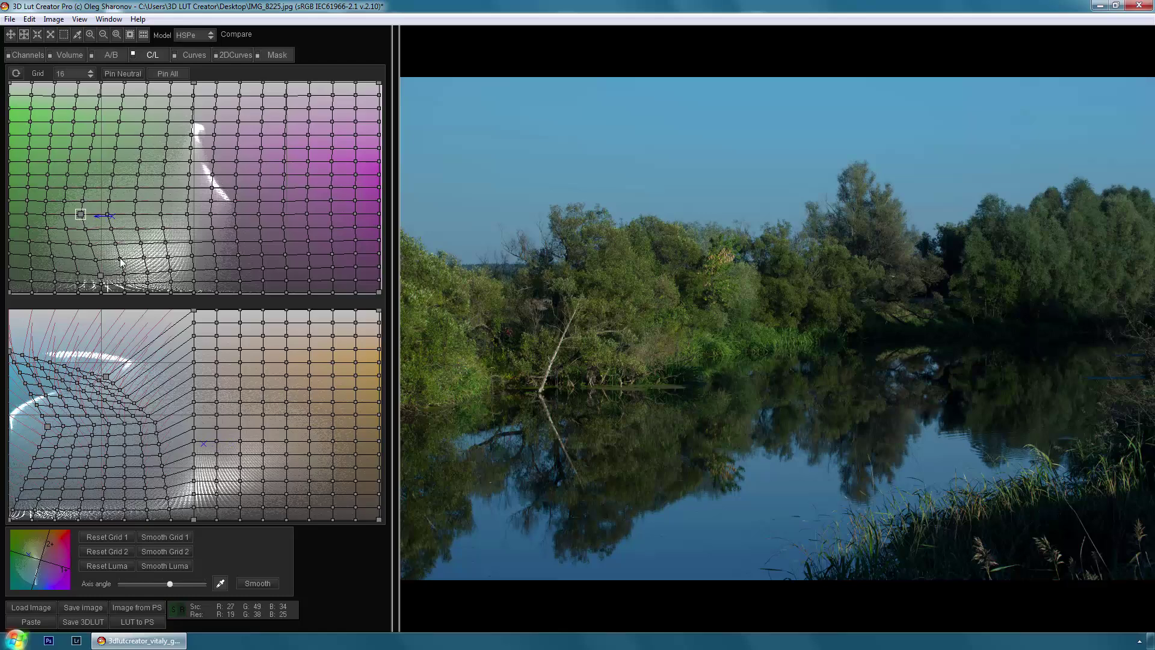
pyautogui.moveTo(124, 270); pyautogui.dragTo(114, 273)
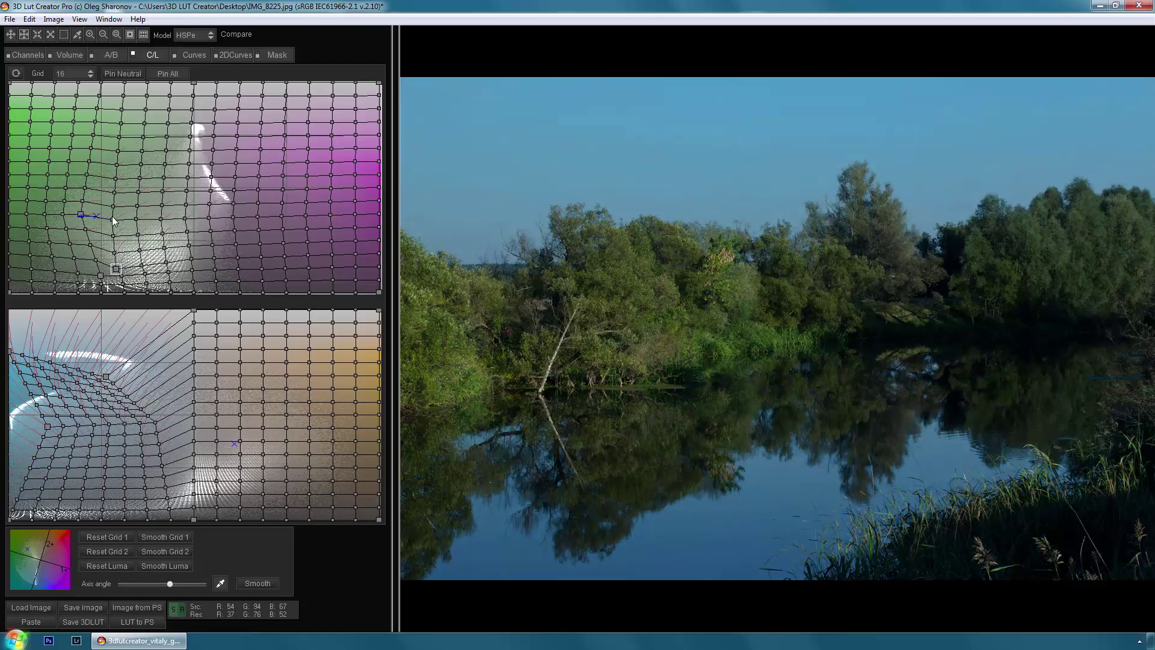
pyautogui.moveTo(115, 218); pyautogui.dragTo(102, 213)
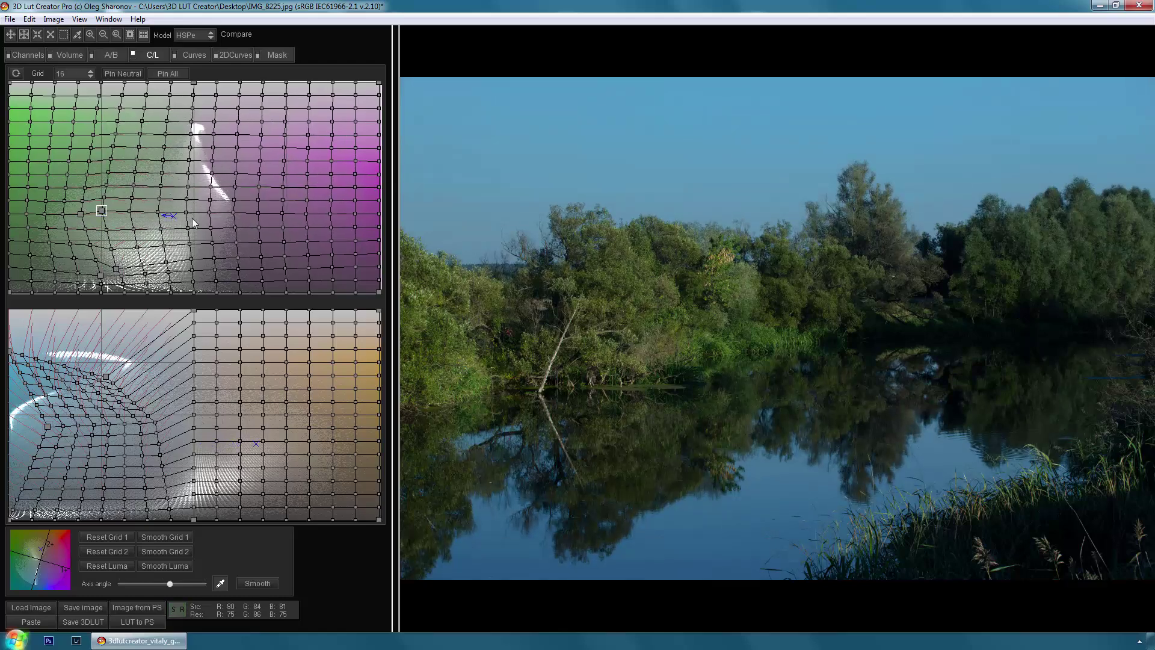
pyautogui.moveTo(186, 214); pyautogui.dragTo(191, 214)
pyautogui.press('space')
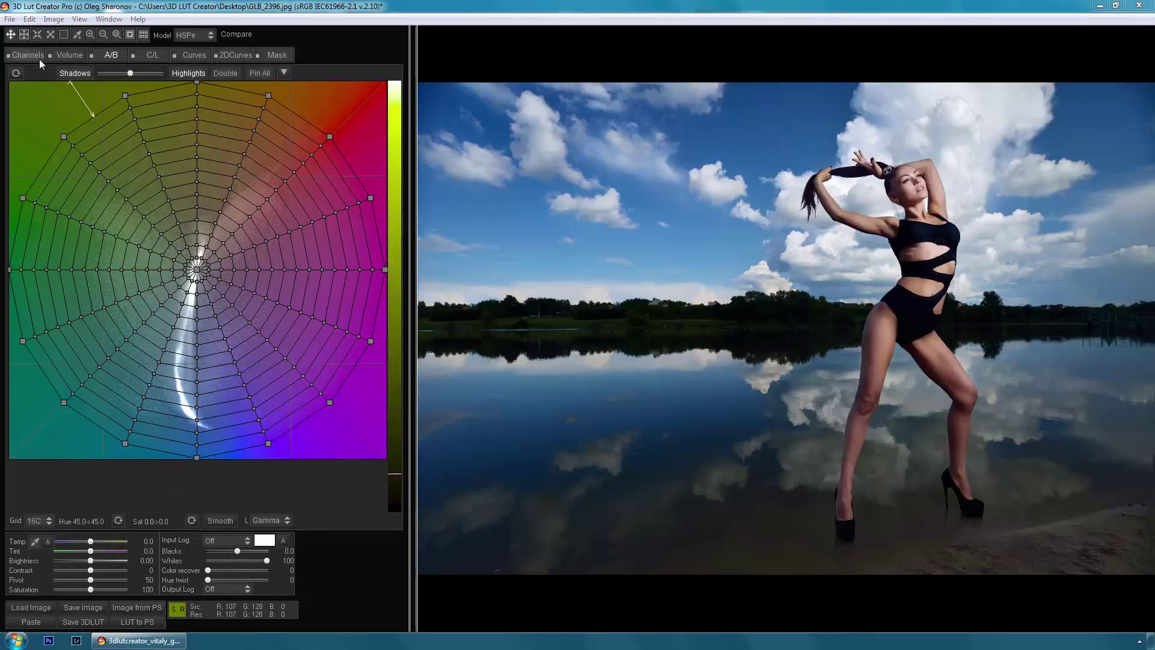
# Step: Shift the lakeside portrait's blue sky to teal in Channels and set the Volume balance to Red 64%, Green 20%, Blue 13%
pyautogui.click(27, 55)
pyautogui.moveTo(89, 262); pyautogui.dragTo(125, 268)
pyautogui.click(70, 55)
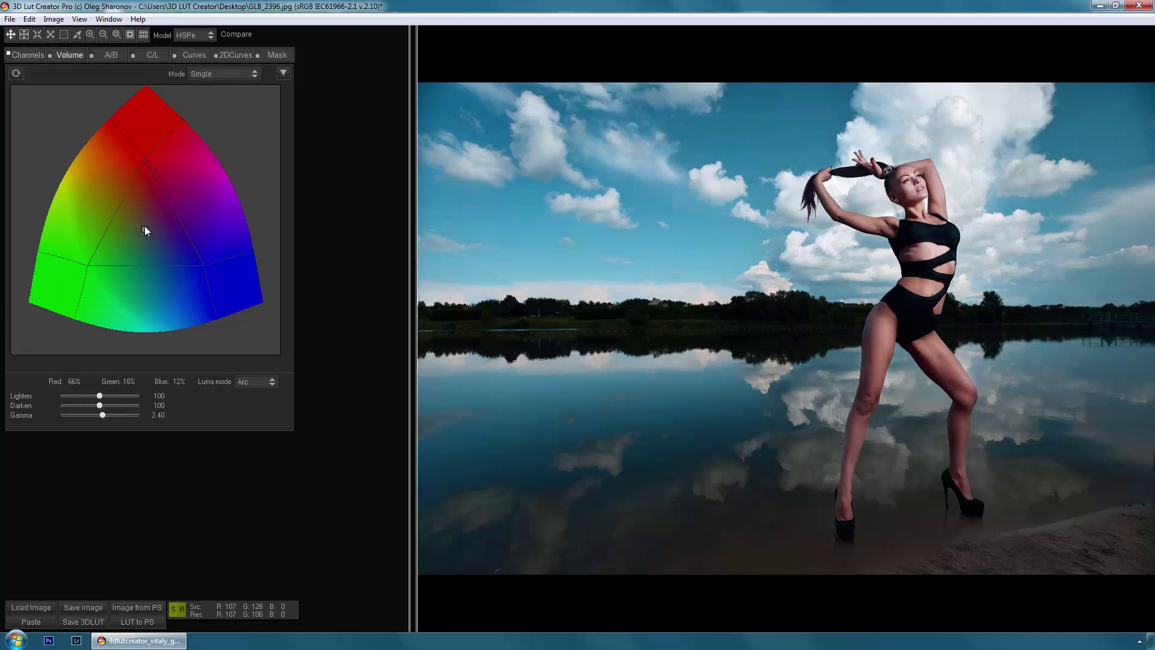
pyautogui.moveTo(144, 226); pyautogui.dragTo(140, 196)
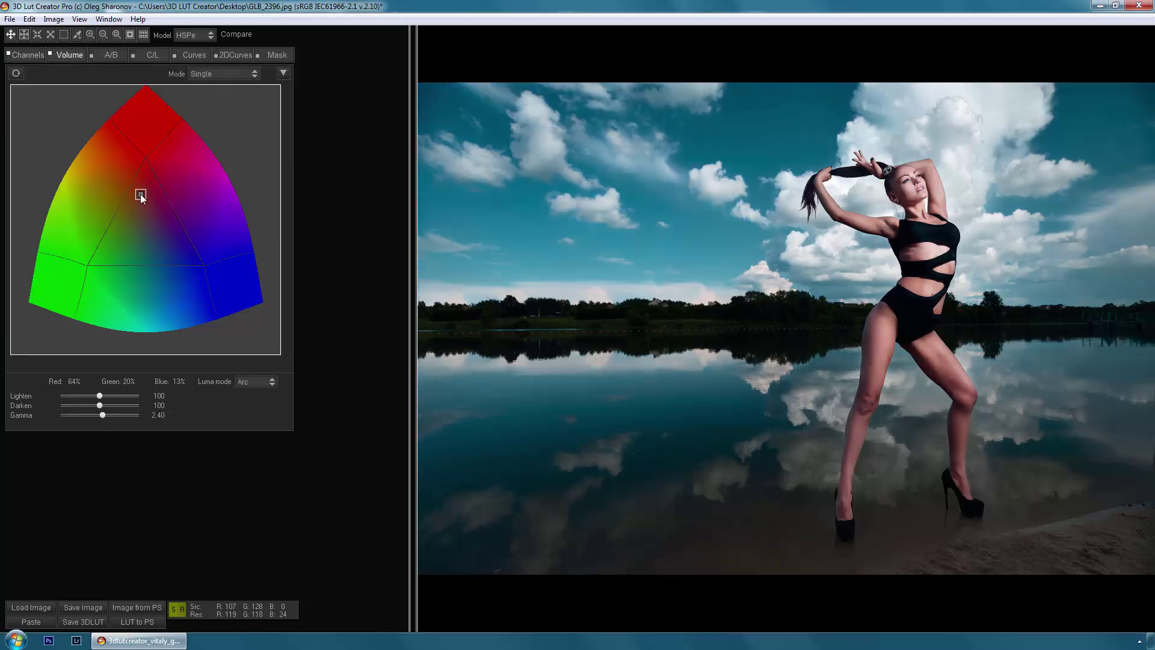
# Step: Lower the saturated end of the portrait's Luma/Sat curve to darken the teal sky and water, and compare with the original
pyautogui.click(202, 56)
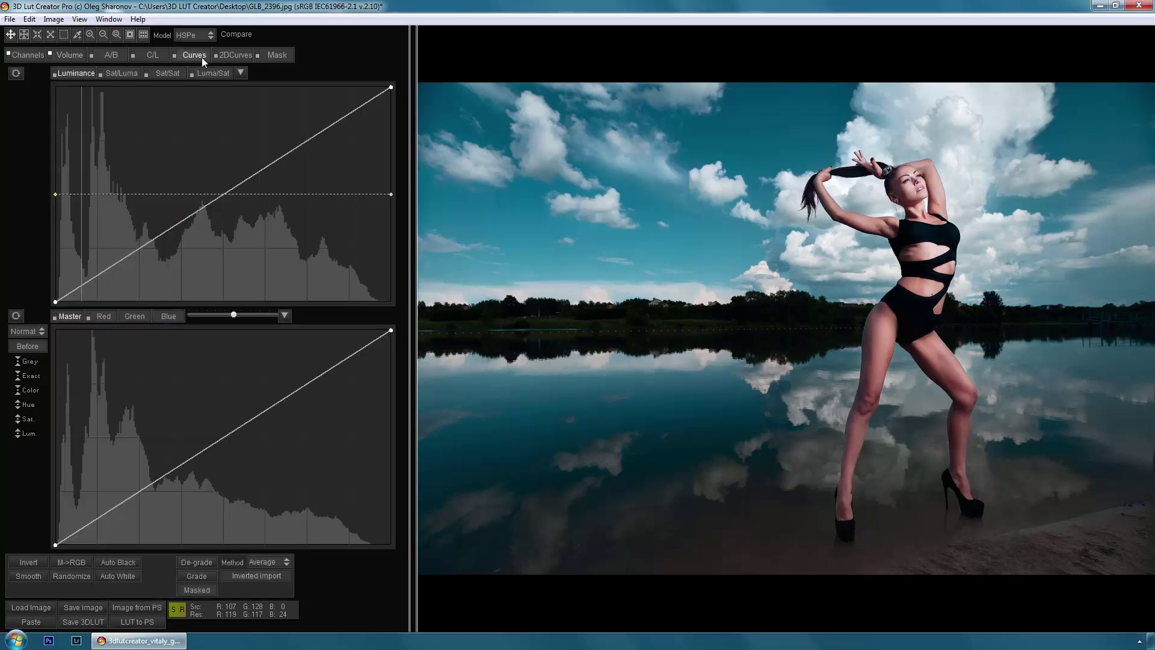
pyautogui.click(205, 74)
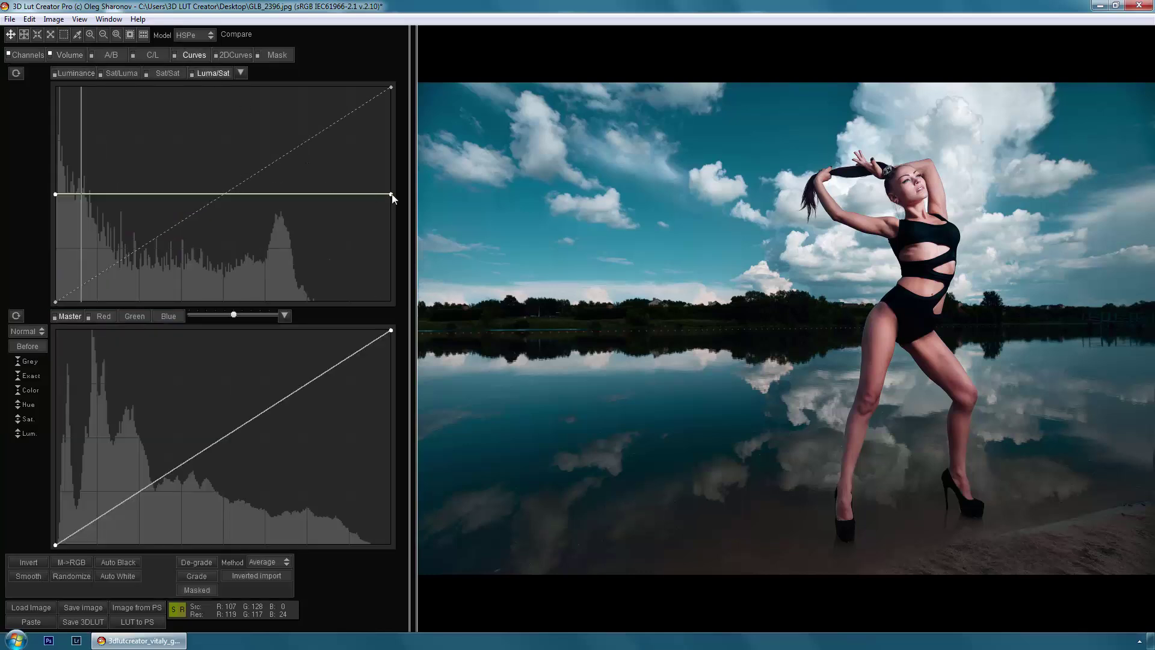
pyautogui.moveTo(392, 194); pyautogui.dragTo(395, 277)
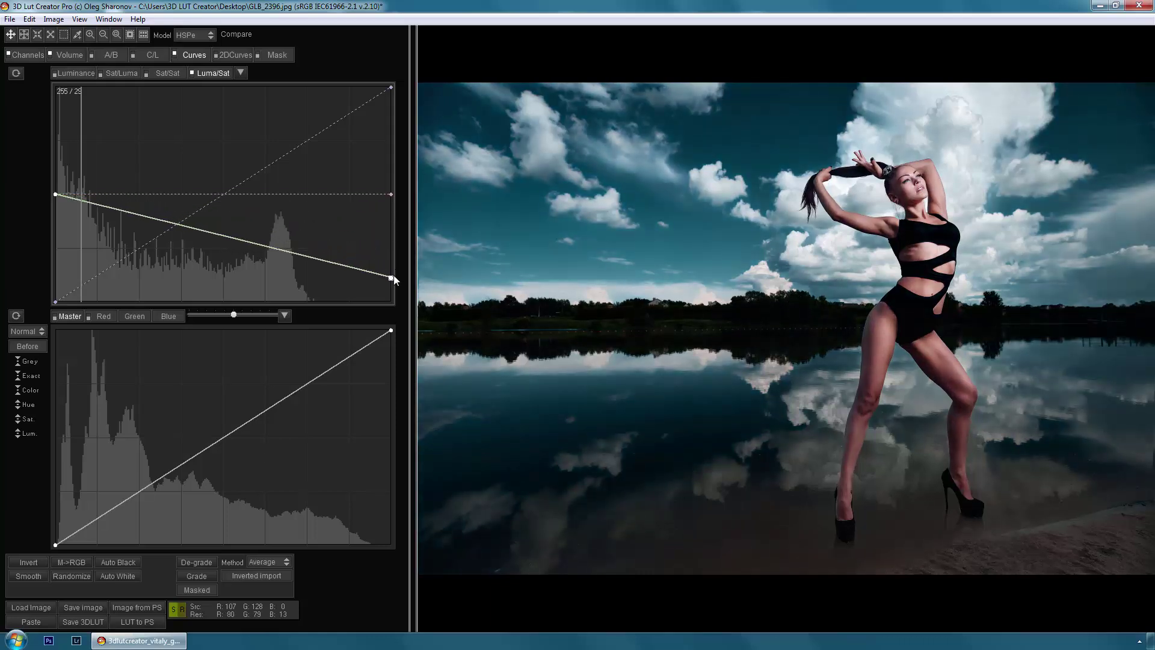
pyautogui.press('space')
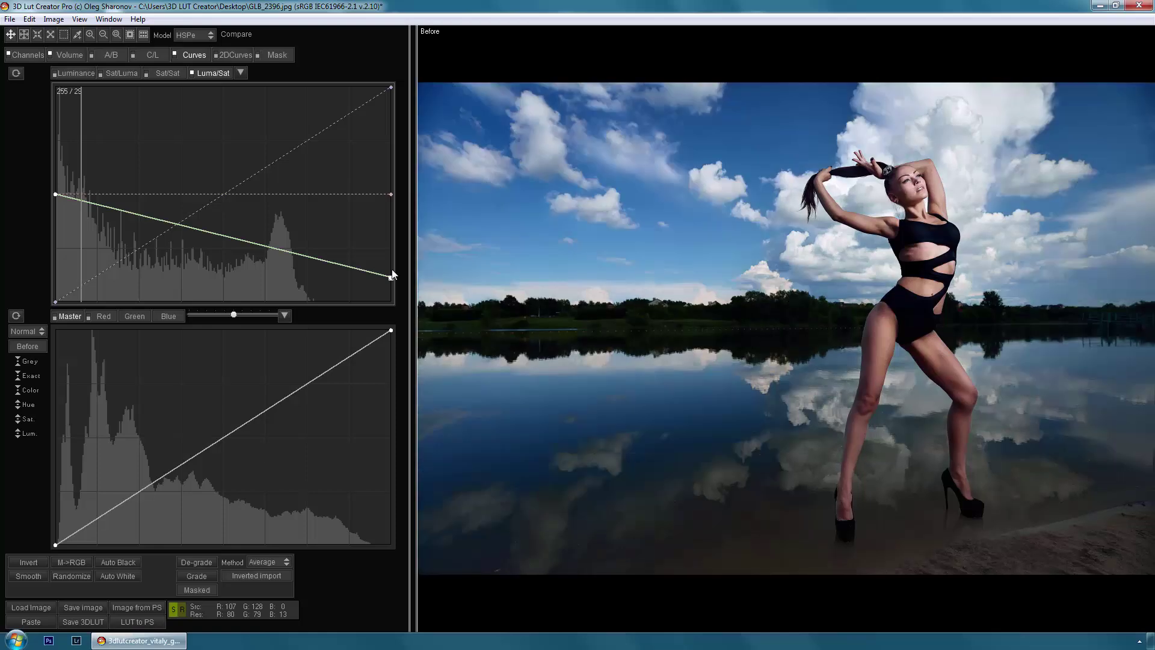
pyautogui.press('capslock')
pyautogui.press('capslock')
pyautogui.press('capslock')
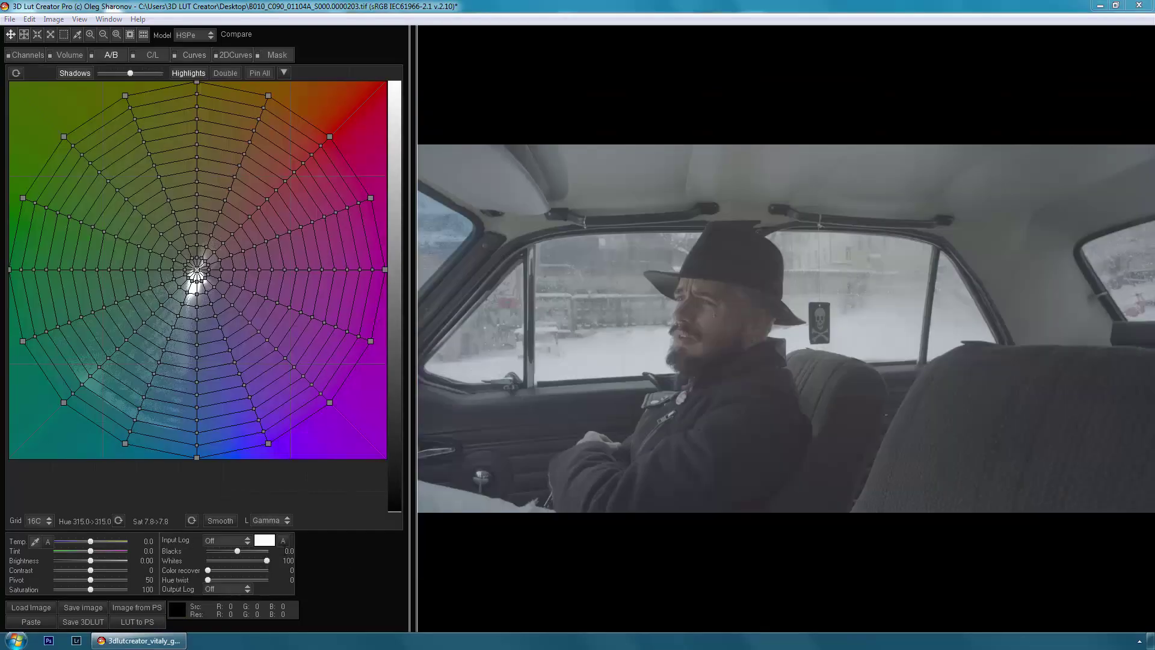
# Step: Set the car interior frame's input log to RedLogFilm and its Whites to 83
pyautogui.click(226, 541)
pyautogui.click(253, 470)
pyautogui.moveTo(262, 563); pyautogui.dragTo(257, 560)
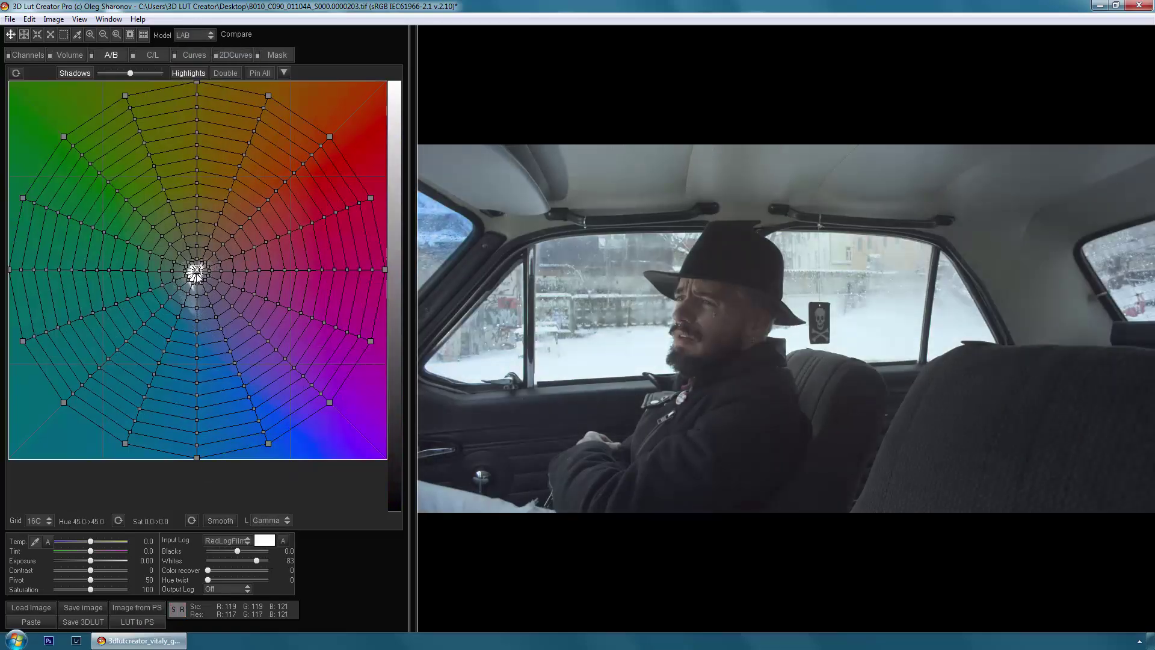
# Step: Tint the car interior frame blue by shifting the A/B center in the LAB model, and move its Volume balance point toward red
pyautogui.moveTo(196, 269)
pyautogui.mouseDown()
pyautogui.moveTo(194, 279)
pyautogui.moveTo(214, 262)
pyautogui.moveTo(191, 291)
pyautogui.mouseUp()
pyautogui.click(69, 55)
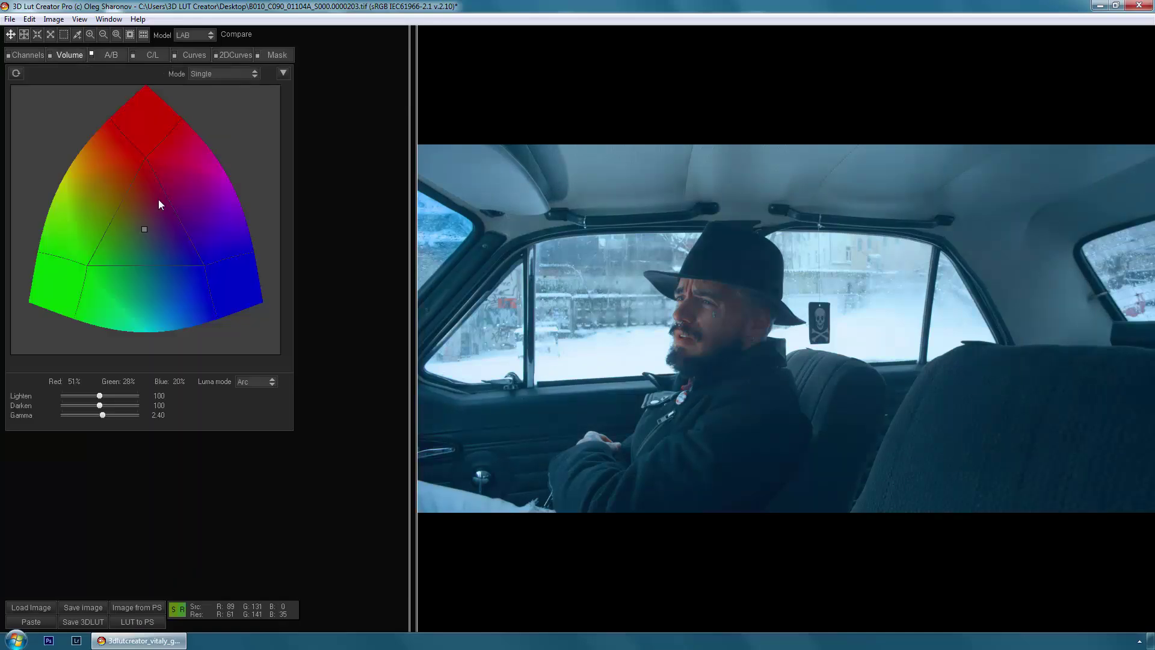
pyautogui.moveTo(144, 228); pyautogui.dragTo(138, 194)
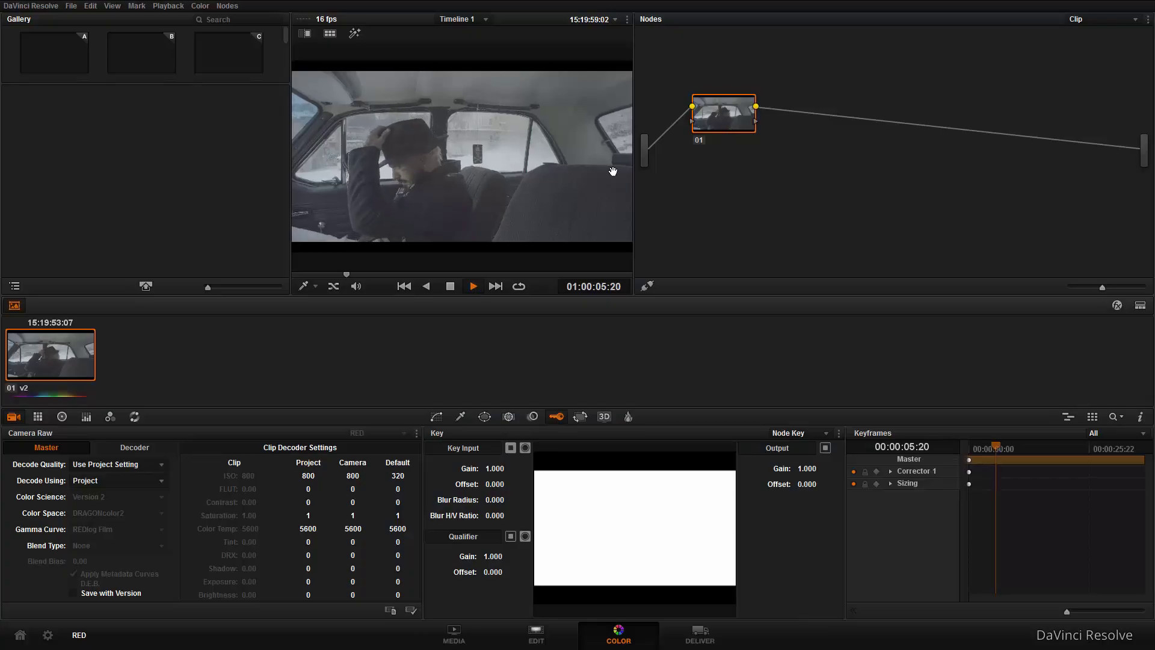
# Step: Switch to DaVinci Resolve, apply the 3D LUT to node 01 of the car clip and play the graded clip
pyautogui.rightClick(730, 124)
pyautogui.moveTo(776, 237)
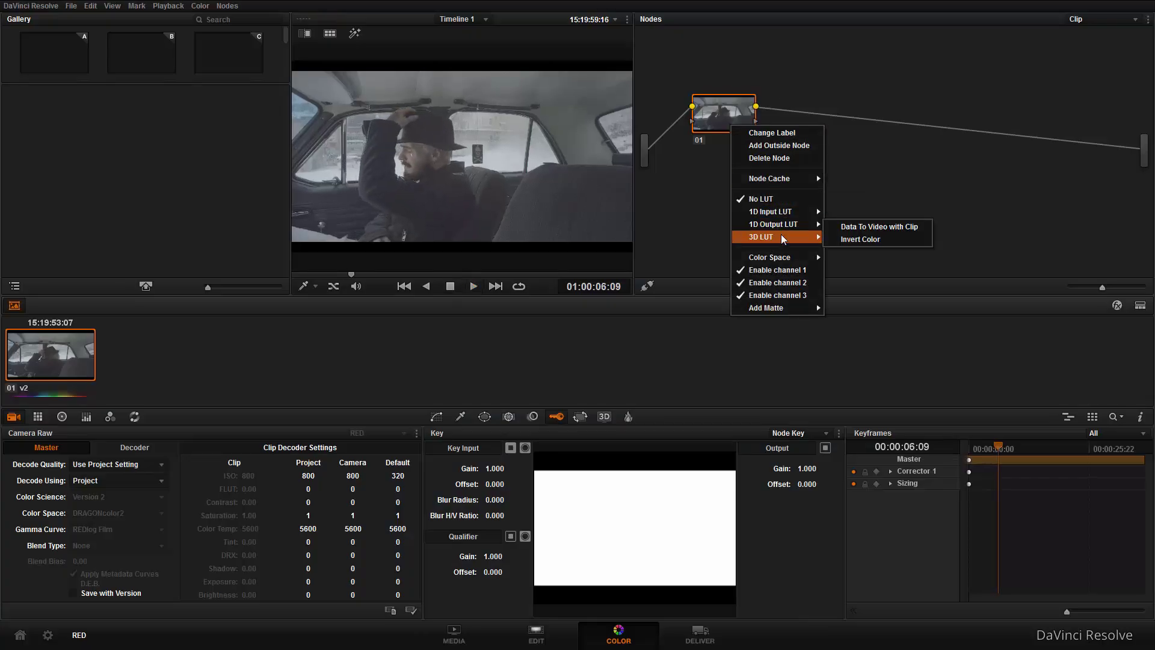
pyautogui.click(913, 342)
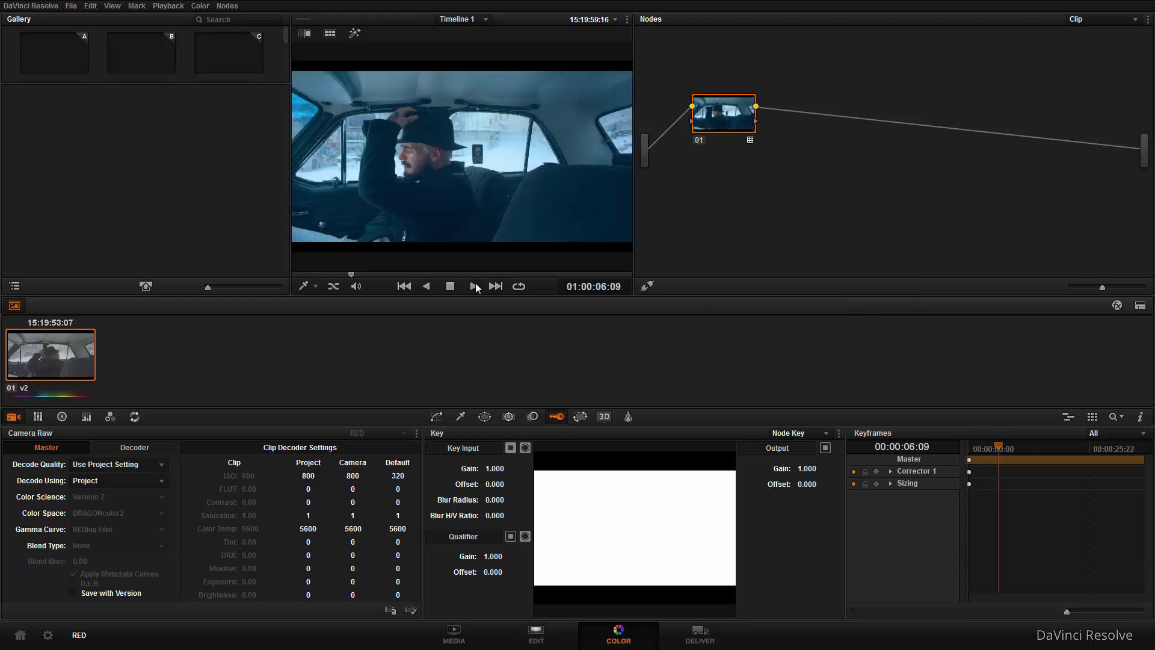
pyautogui.click(473, 285)
pyautogui.hotkey('alt', 'f')
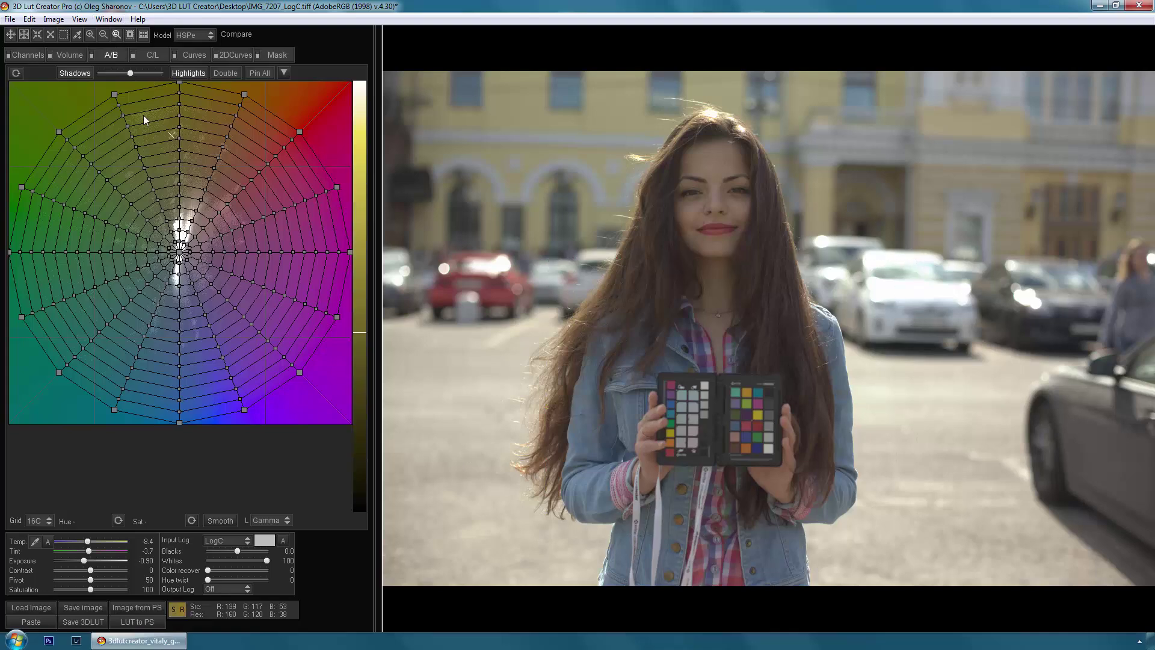
# Step: Fit the X-Rite ColorChecker grid to the color patches held by the woman, match the colors and finish the calibration
pyautogui.click(144, 35)
pyautogui.click(438, 35)
pyautogui.click(469, 49)
pyautogui.moveTo(573, 188); pyautogui.dragTo(777, 319)
pyautogui.moveTo(959, 457); pyautogui.dragTo(848, 316)
pyautogui.moveTo(576, 456); pyautogui.dragTo(844, 437)
pyautogui.click(522, 34)
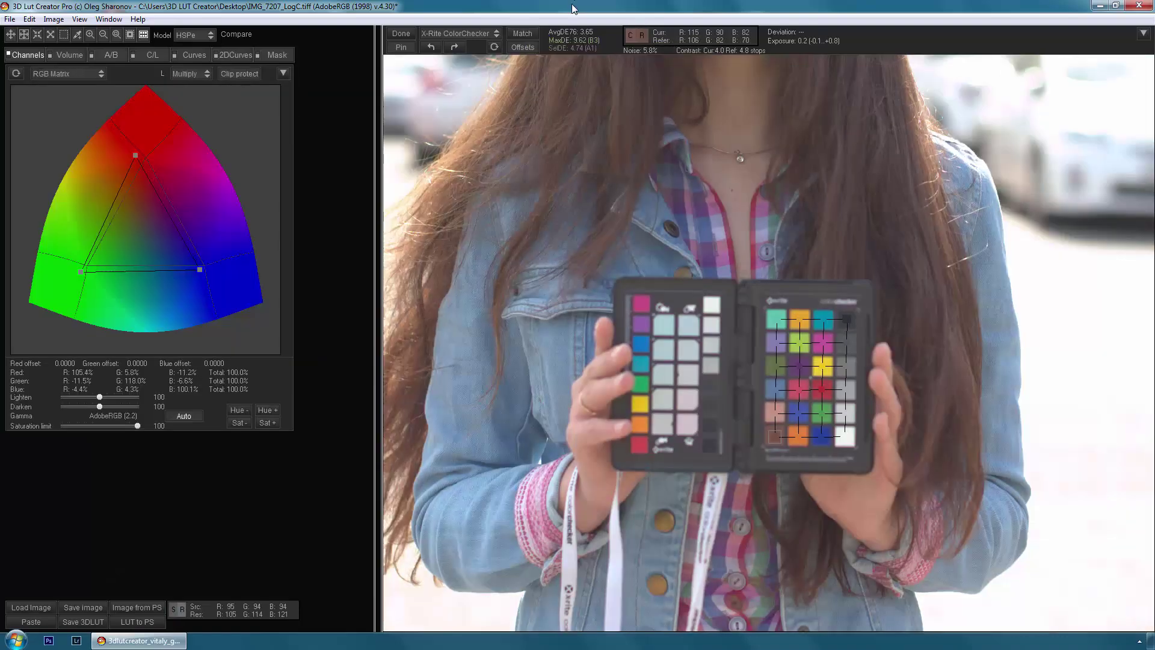
pyautogui.click(401, 34)
# Step: Set the calibrated portrait's Whites to 79 in the A/B settings
pyautogui.click(115, 35)
pyautogui.click(107, 56)
pyautogui.click(111, 55)
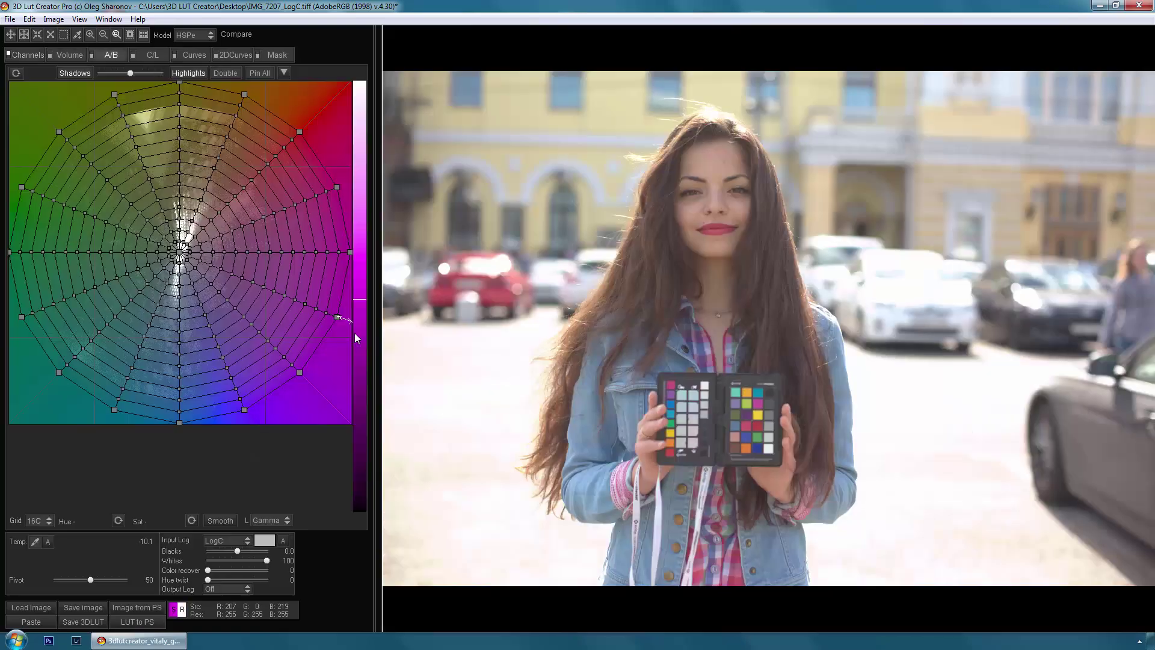
pyautogui.moveTo(261, 559); pyautogui.dragTo(254, 560)
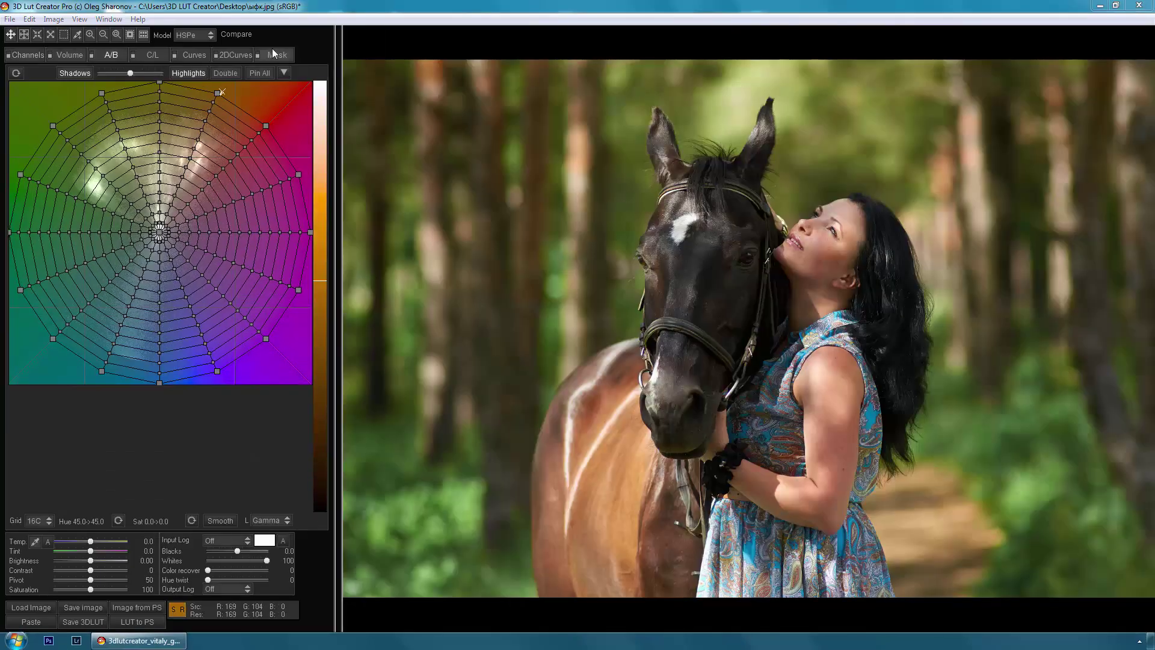
# Step: Load the external LUT 10 (nik).cube as Input on the horse photo, with master Luminance at 155 and Hue at 43
pyautogui.click(274, 54)
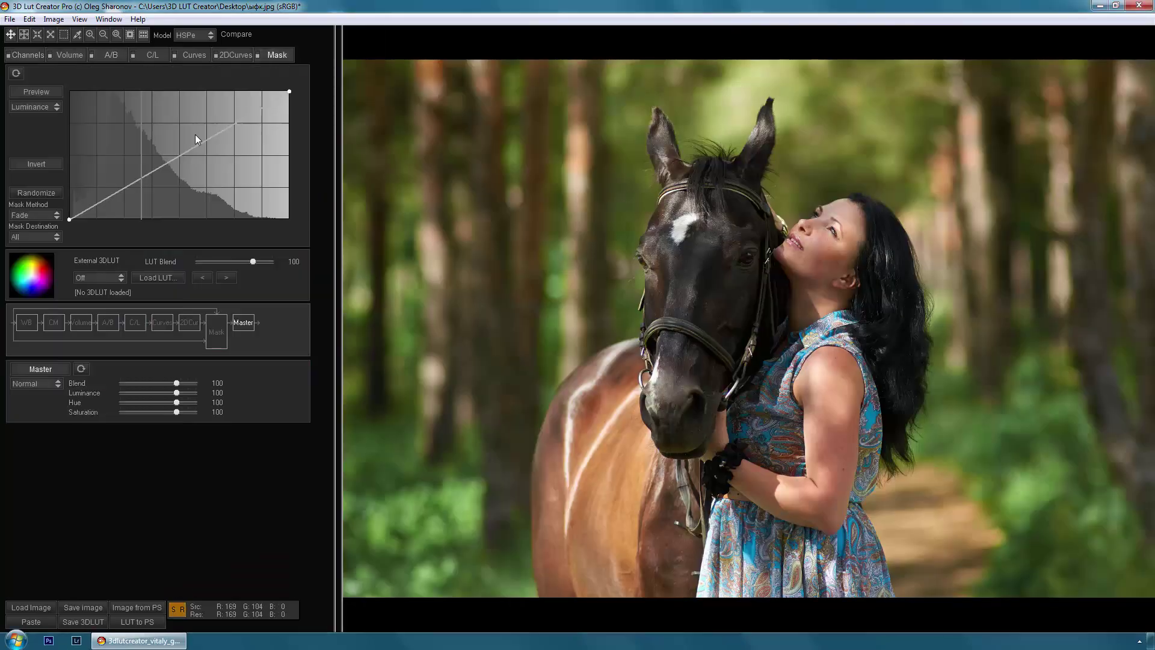
pyautogui.click(158, 277)
pyautogui.doubleClick(327, 264)
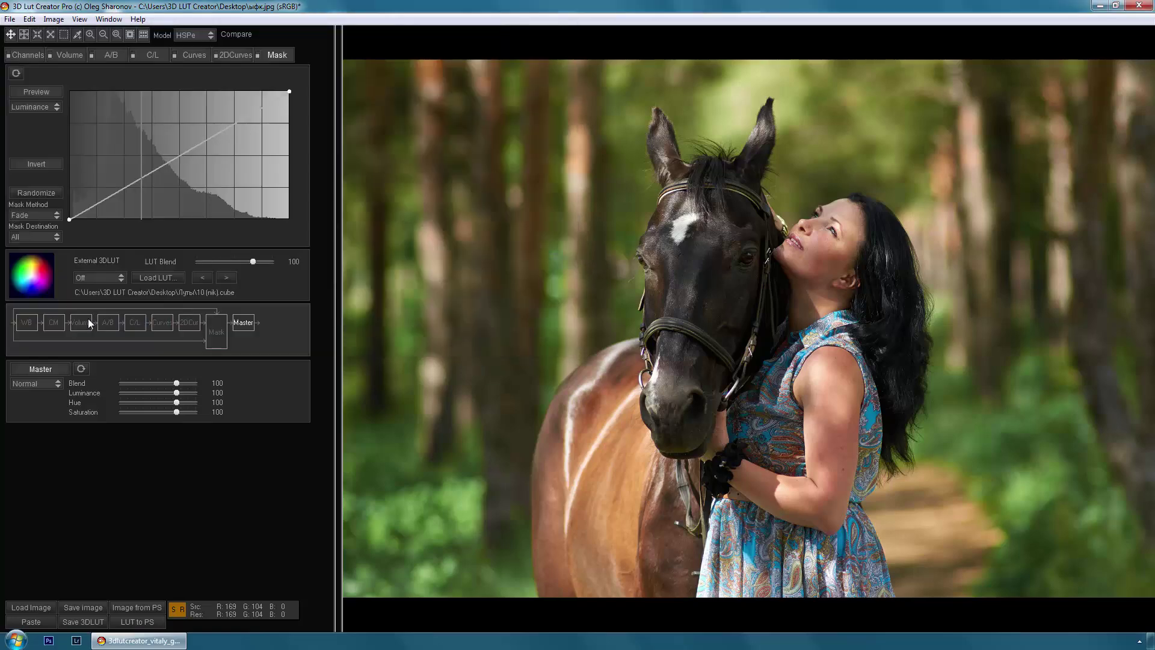
pyautogui.click(99, 277)
pyautogui.click(101, 304)
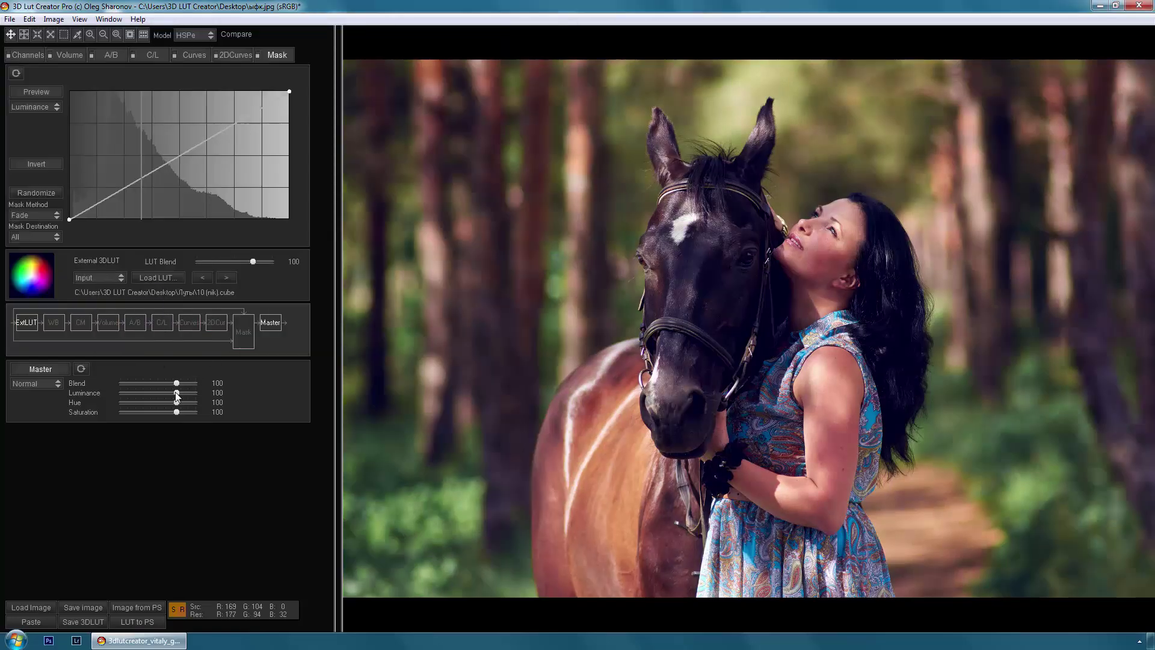
pyautogui.moveTo(185, 392); pyautogui.dragTo(164, 403)
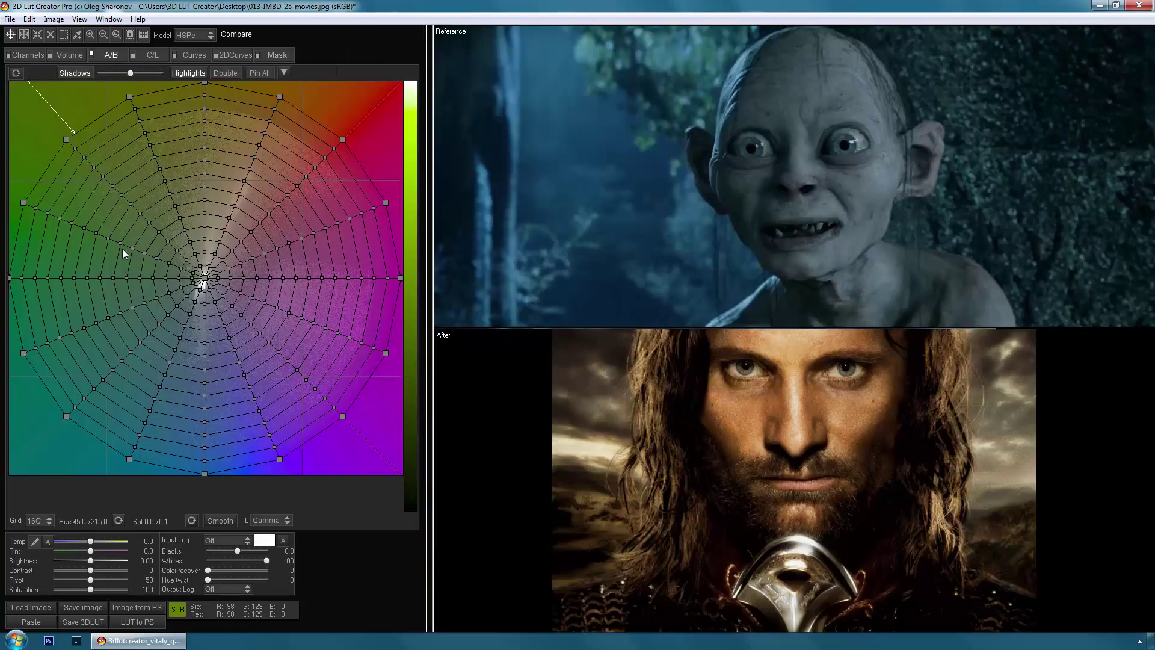
# Step: Color-match the long-haired man's portrait to the blue forest reference with Saturation and Lum range at 100, and compare before and after
pyautogui.hotkey('ctrl', 'm')
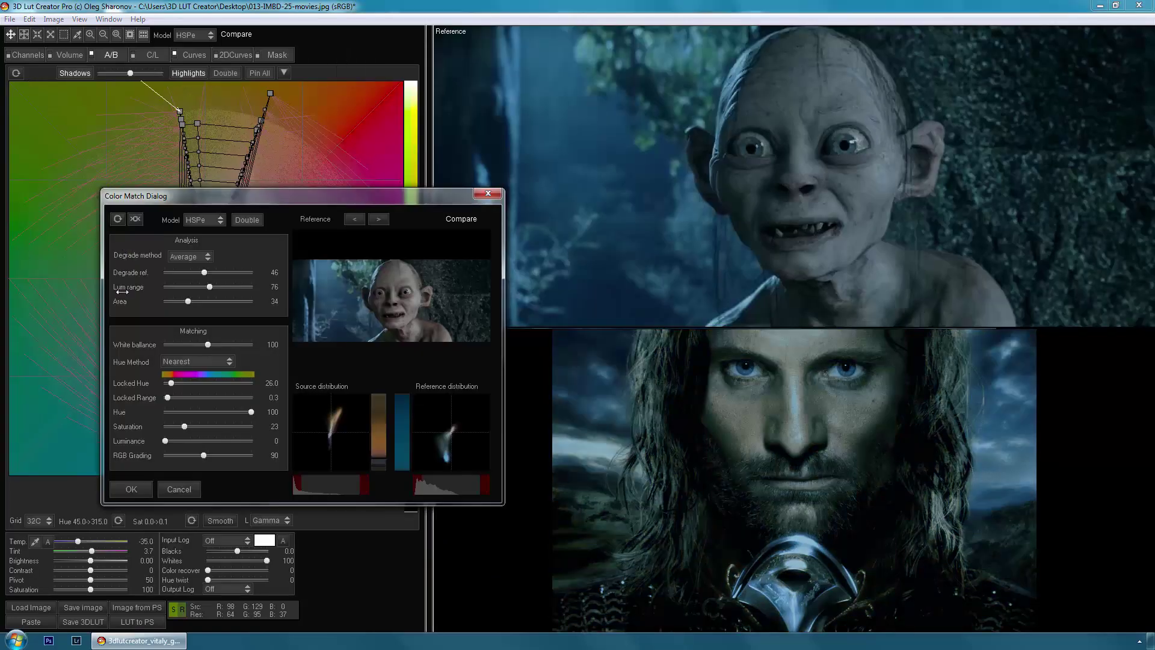
pyautogui.click(250, 430)
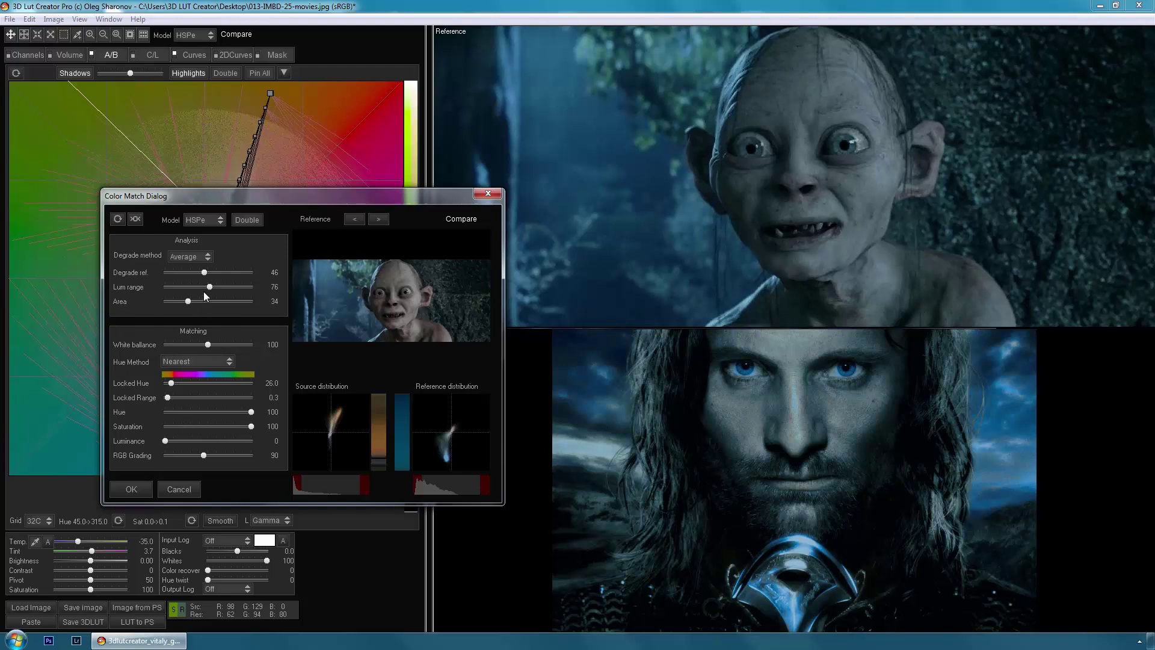
pyautogui.click(251, 292)
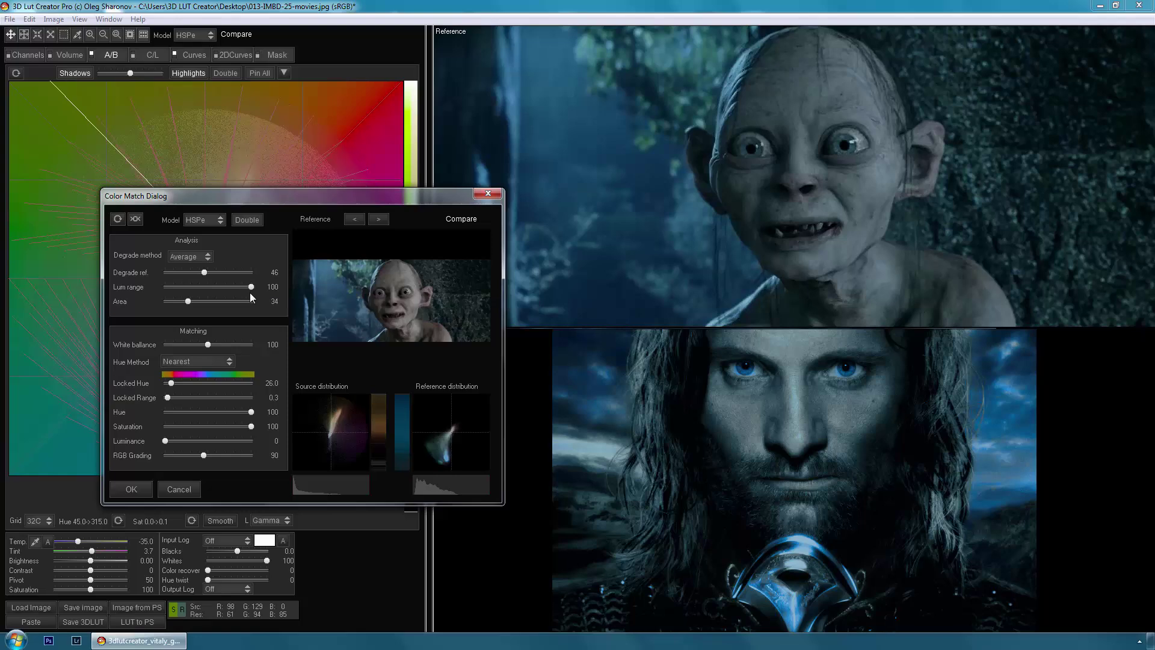
pyautogui.click(130, 494)
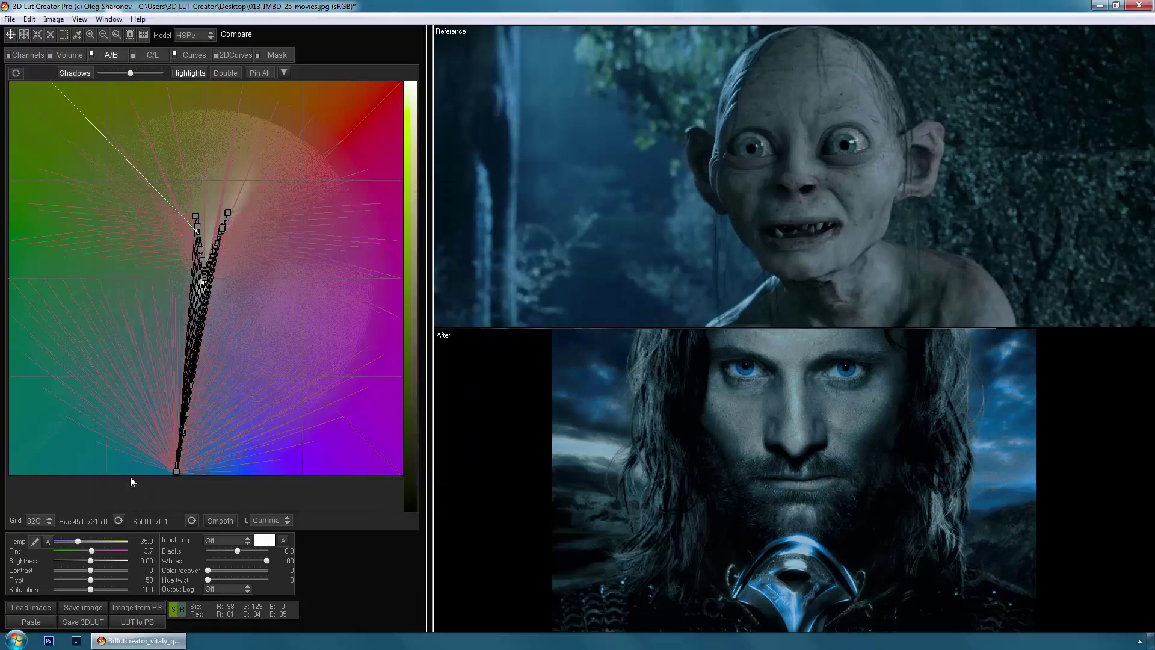
pyautogui.press('space')
pyautogui.press('space')
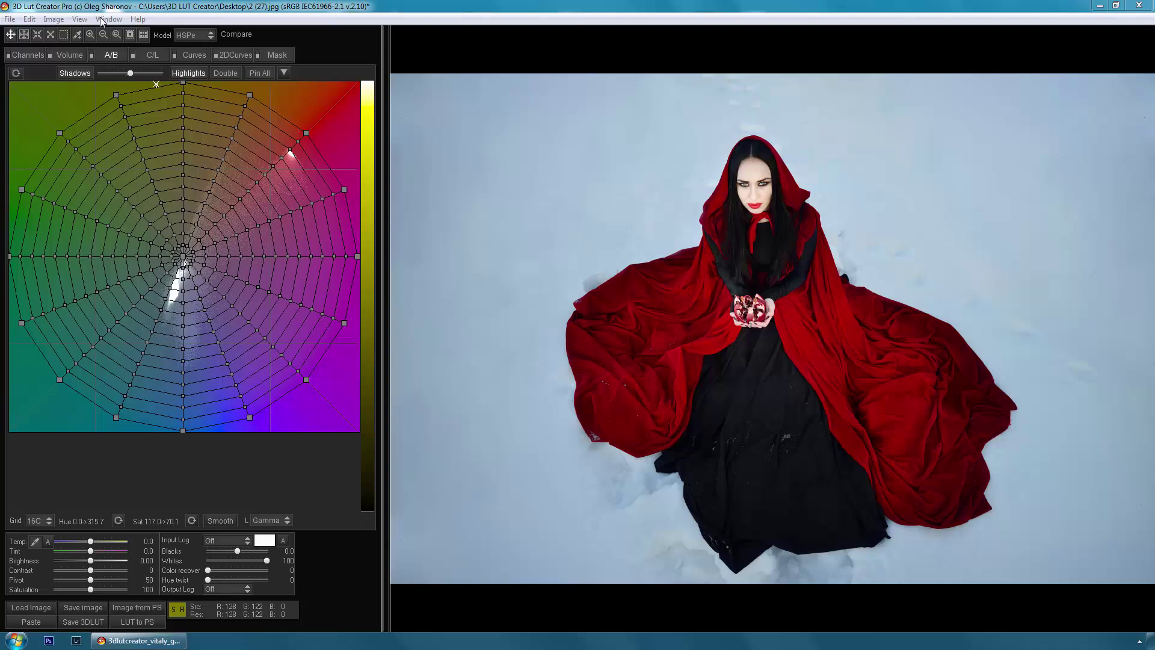
# Step: Open the Analyzer for the red-cloak photo, show its waveform as separate RGB channels and add the vectorscope
pyautogui.click(109, 19)
pyautogui.click(118, 33)
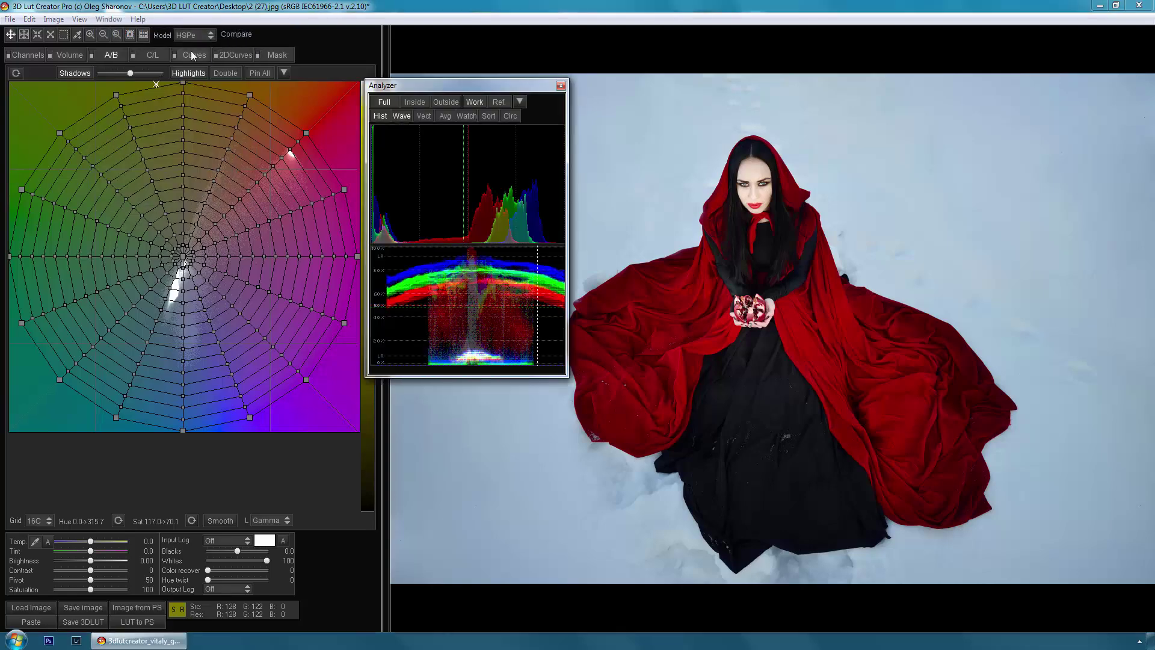
pyautogui.click(495, 326)
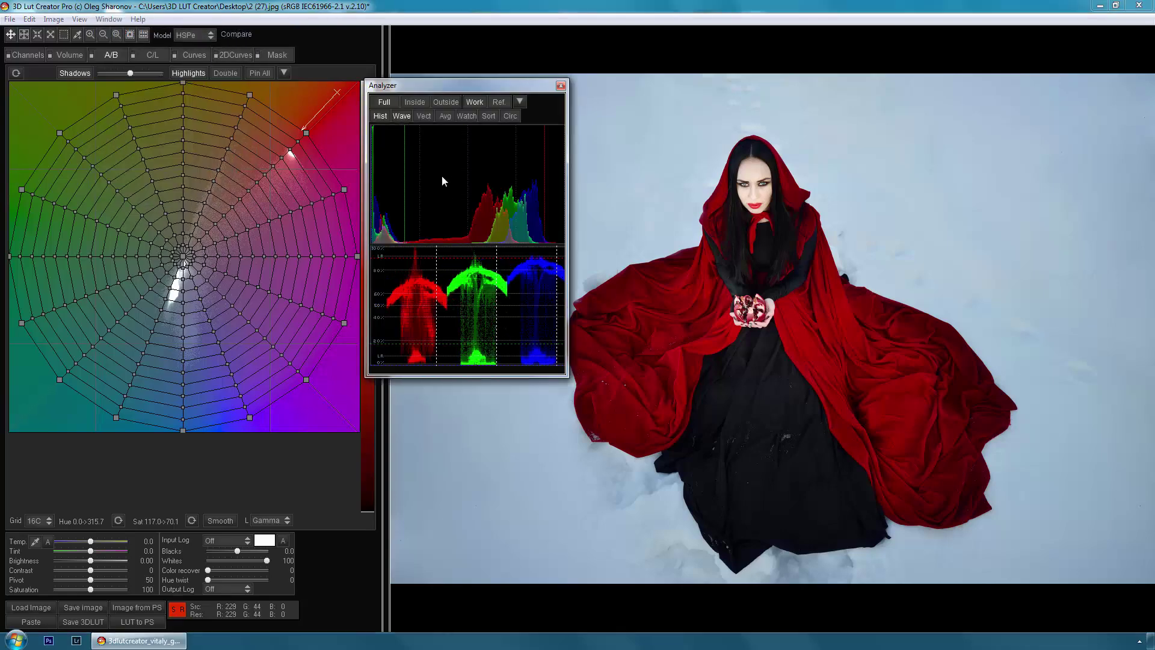
pyautogui.click(424, 116)
# Step: Recolor the red cloak purple by moving the outermost red point of the A/B grid toward magenta
pyautogui.click(312, 146)
pyautogui.moveTo(314, 148); pyautogui.dragTo(330, 237)
# Step: Switch the vectorscope's display mode, hide the histogram and turn on the Circ view in the Analyzer
pyautogui.click(525, 459)
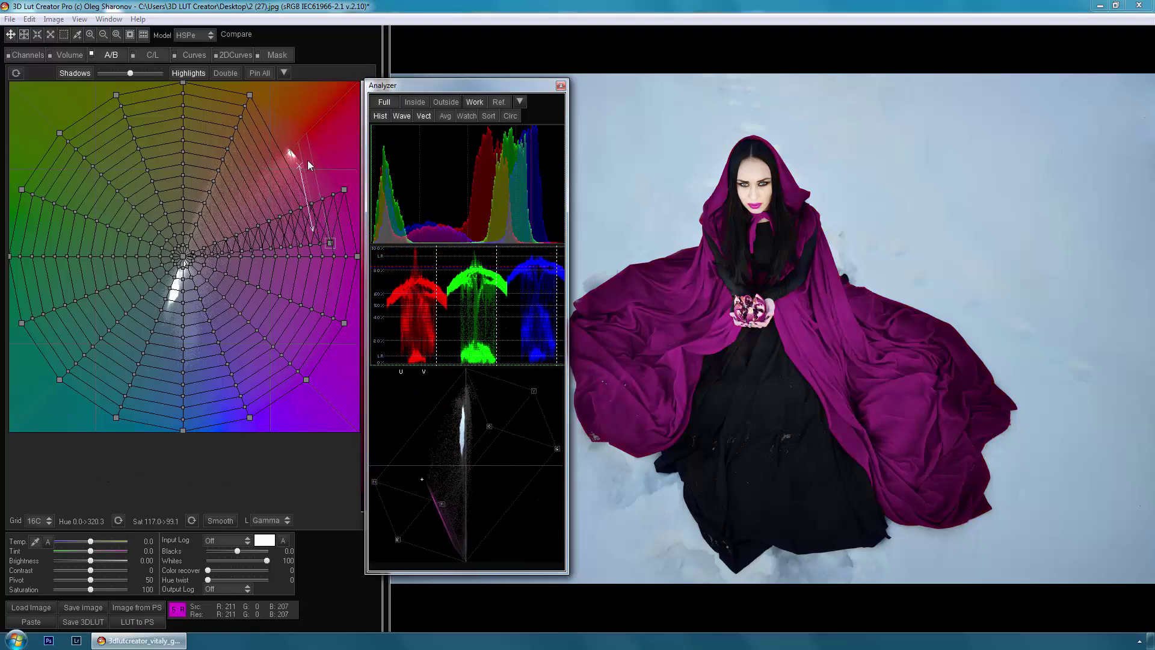
pyautogui.click(380, 117)
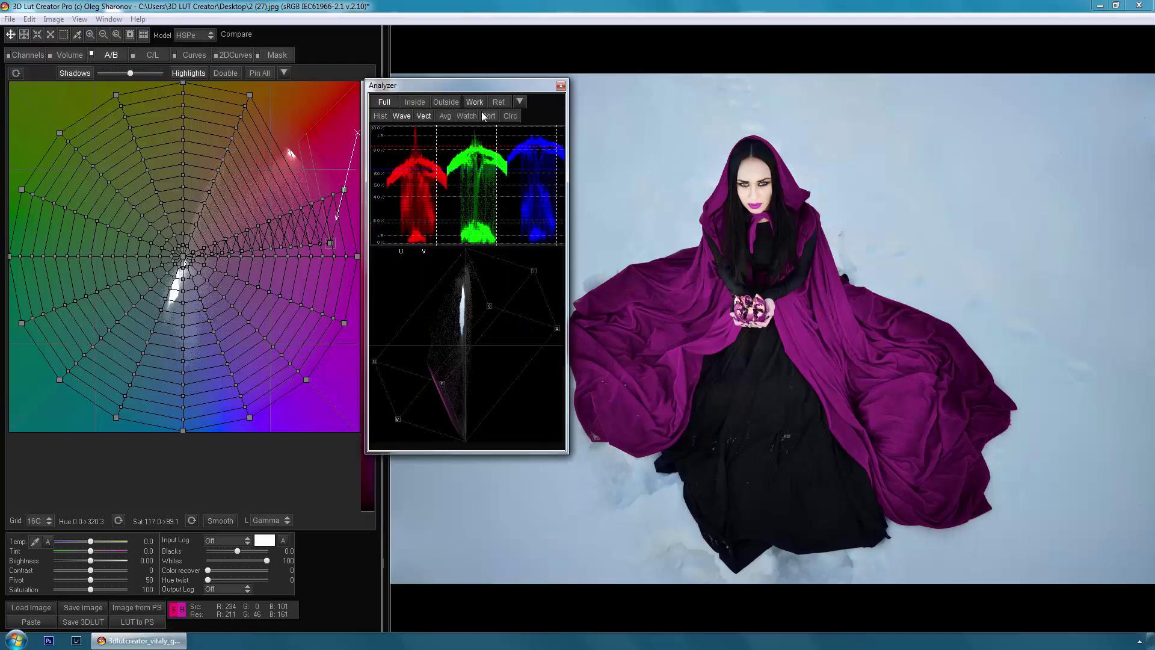
pyautogui.click(510, 116)
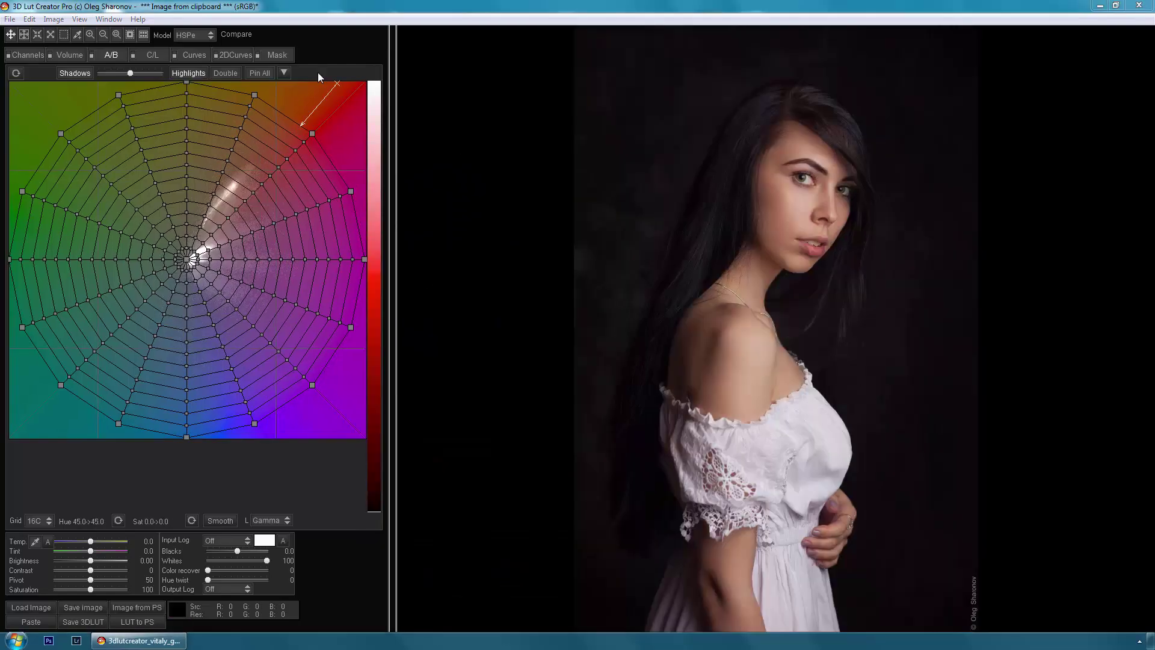
# Step: Using the MABe model with double A/B grids, tint the white-dress portrait's highlights green and its shadows slightly red
pyautogui.click(206, 35)
pyautogui.click(204, 103)
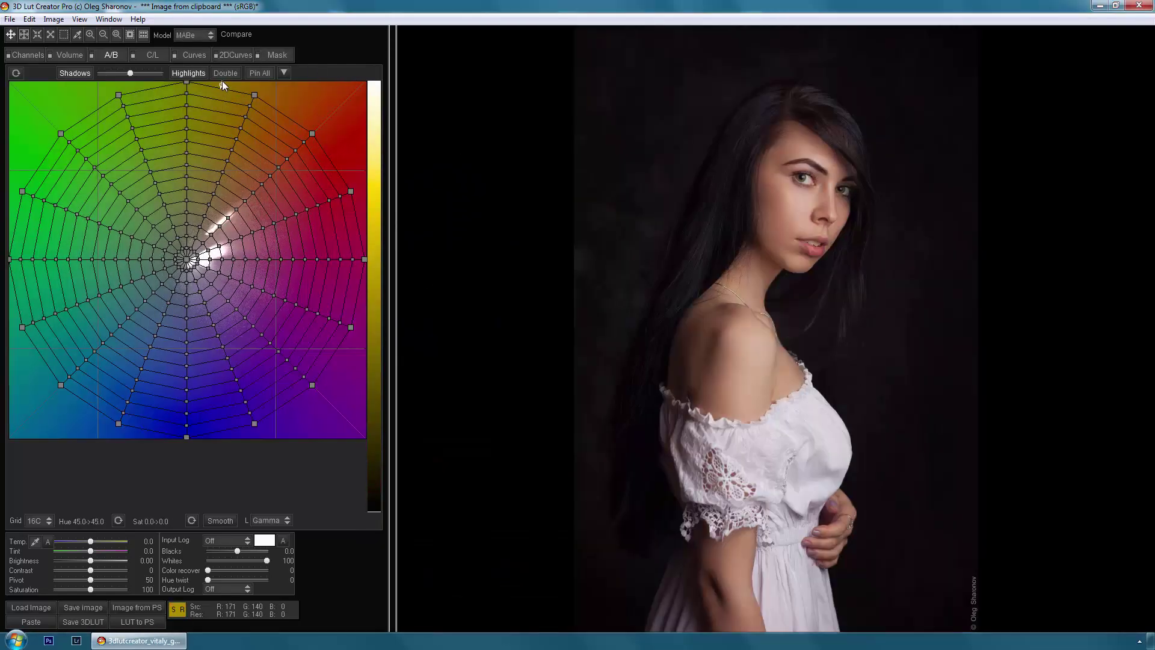
pyautogui.click(226, 72)
pyautogui.moveTo(113, 184); pyautogui.dragTo(96, 178)
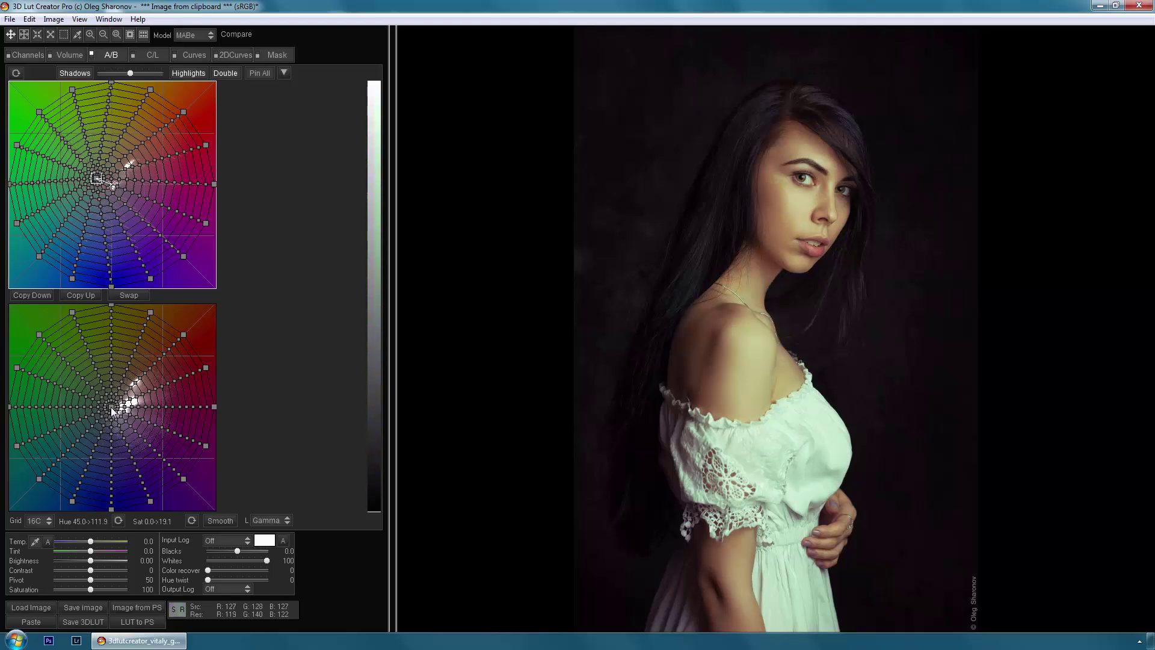
pyautogui.moveTo(112, 407); pyautogui.dragTo(116, 403)
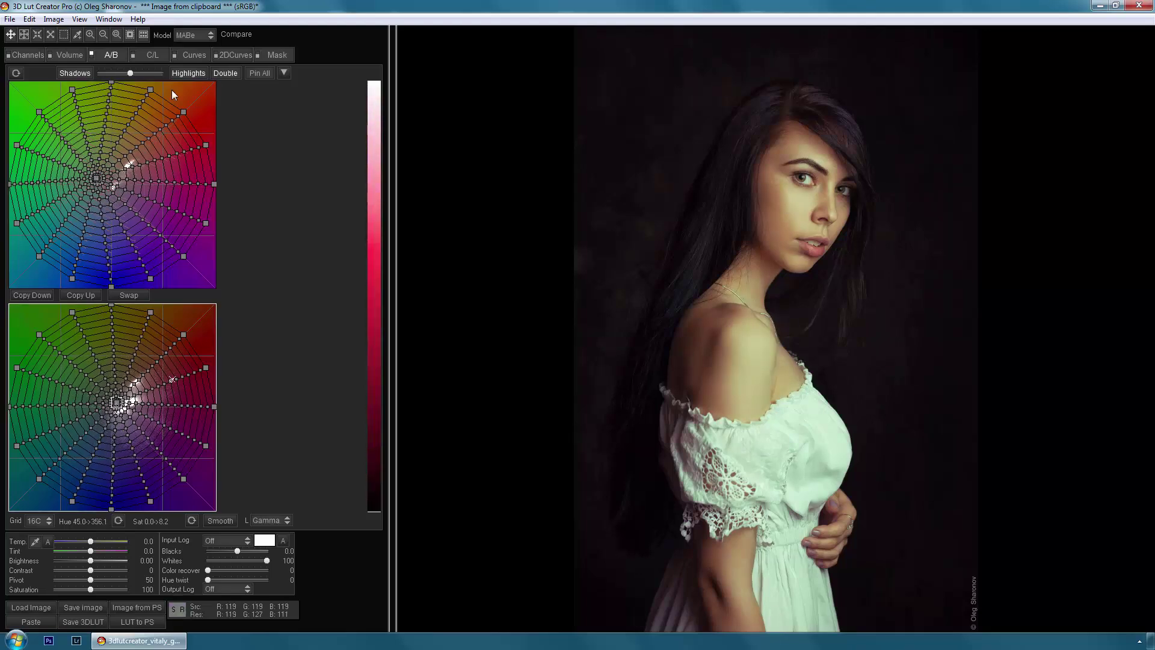
# Step: Lower the bright end of the Luma/Sat curve almost to the bottom to desaturate the portrait's highlights
pyautogui.click(192, 54)
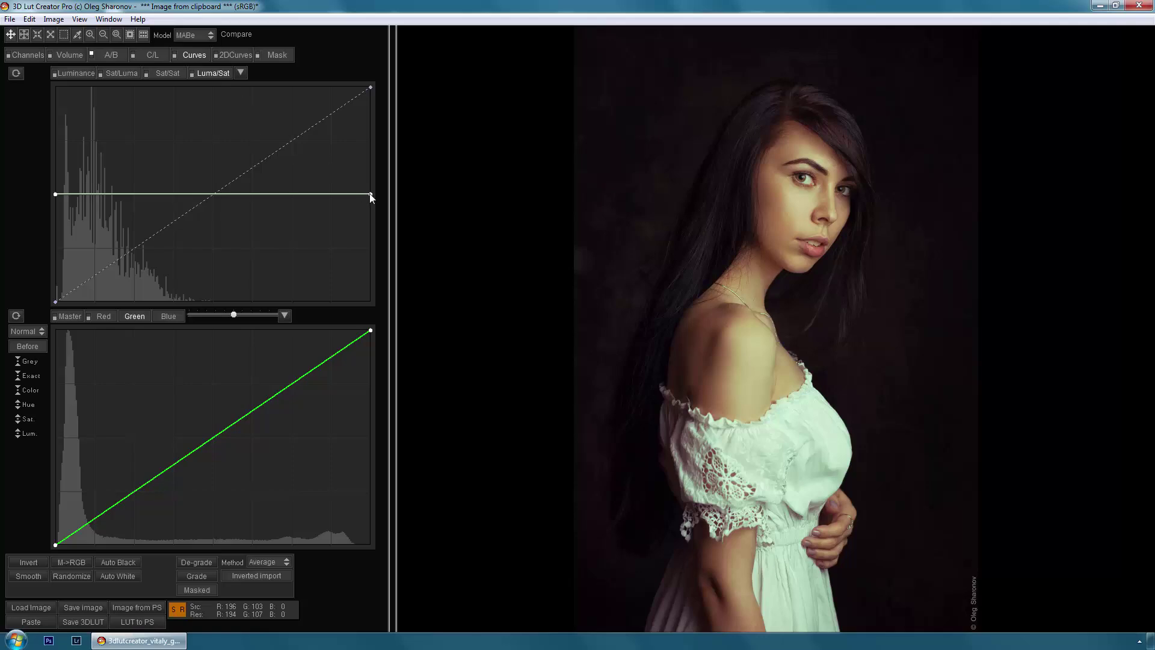
pyautogui.moveTo(371, 197); pyautogui.dragTo(378, 290)
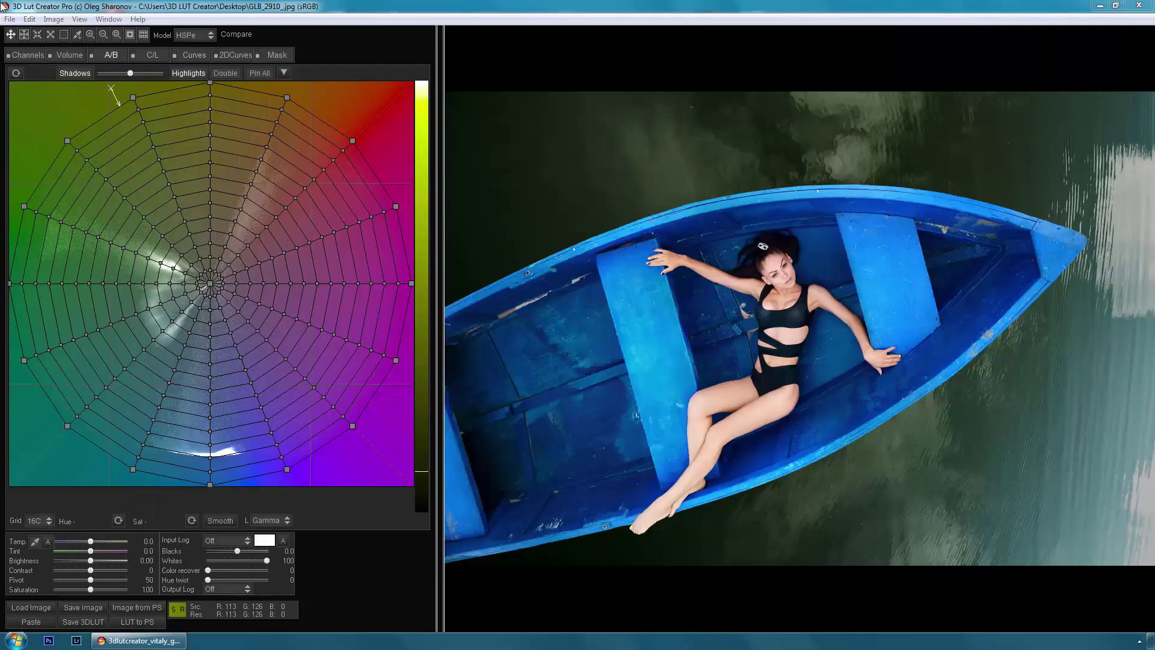
# Step: Shift the boat photo's Volume point toward green, to about Red 23% and Green 58%
pyautogui.click(70, 55)
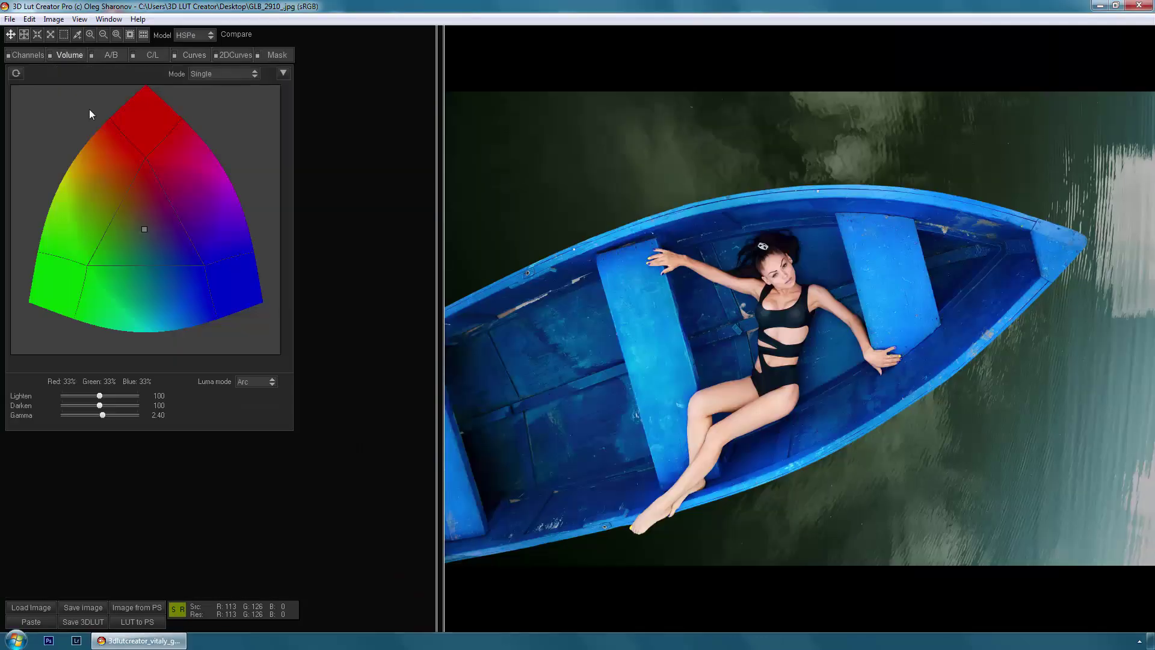
pyautogui.moveTo(143, 229); pyautogui.dragTo(123, 239)
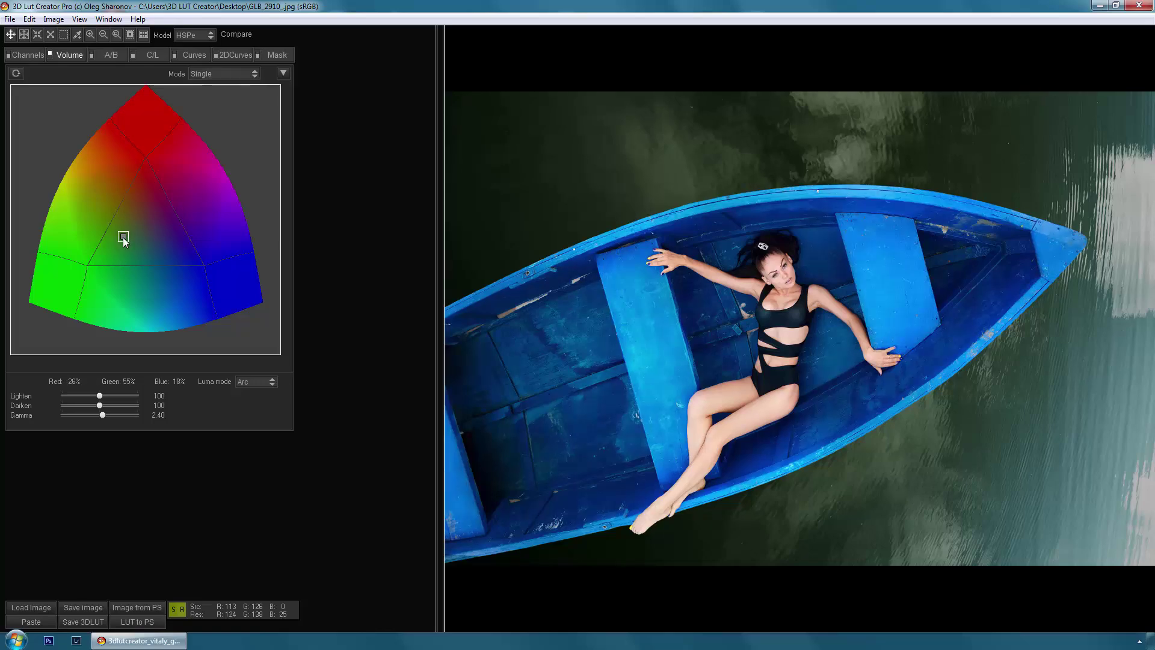
# Step: Merge the boat's blue A/B grid points into one, and gather the surrounding green and cyan points on the teal spoke for the water
pyautogui.click(101, 56)
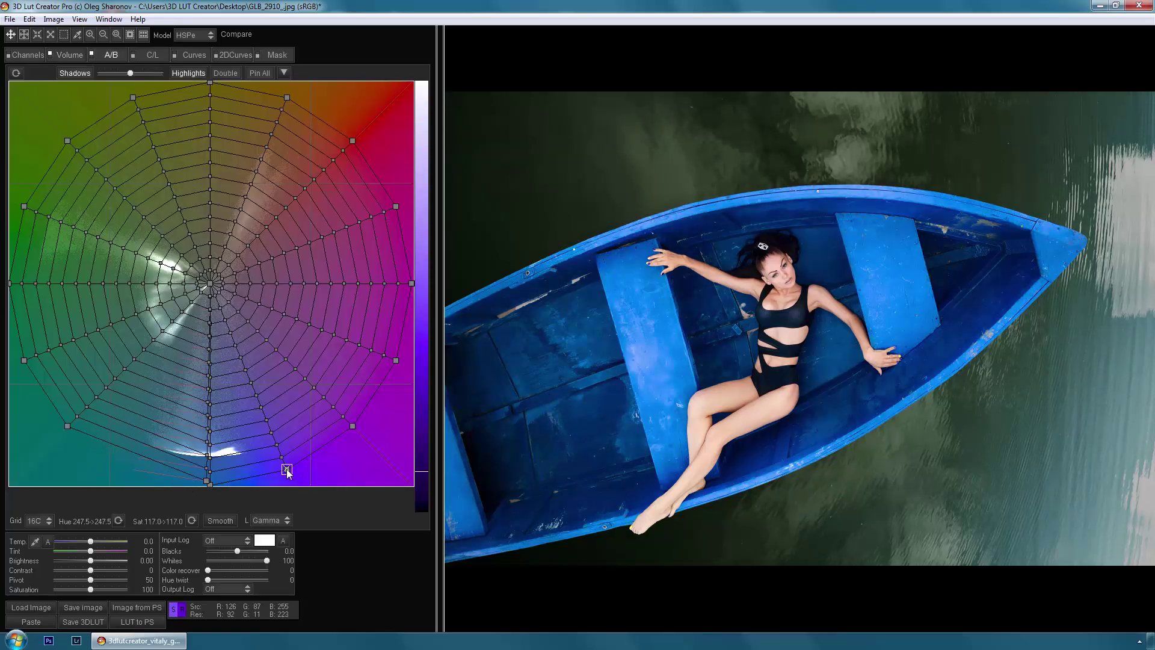
pyautogui.moveTo(271, 469); pyautogui.dragTo(209, 482)
pyautogui.moveTo(67, 425); pyautogui.dragTo(22, 359)
pyautogui.moveTo(12, 285); pyautogui.dragTo(21, 359)
pyautogui.moveTo(24, 206); pyautogui.dragTo(21, 359)
pyautogui.moveTo(160, 303); pyautogui.dragTo(103, 328)
# Step: Recolor the blue boat green by moving its merged A/B grid point into green, and select the teal spoke's outer points
pyautogui.moveTo(209, 485); pyautogui.dragTo(60, 238)
pyautogui.moveTo(115, 315); pyautogui.dragTo(14, 369)
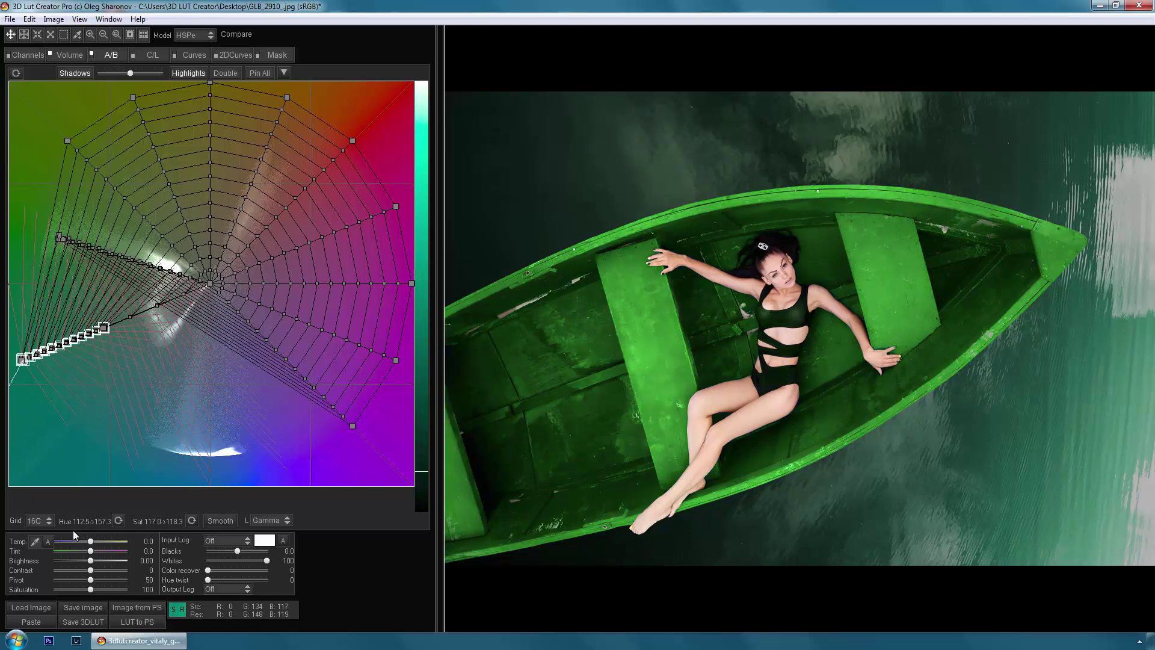